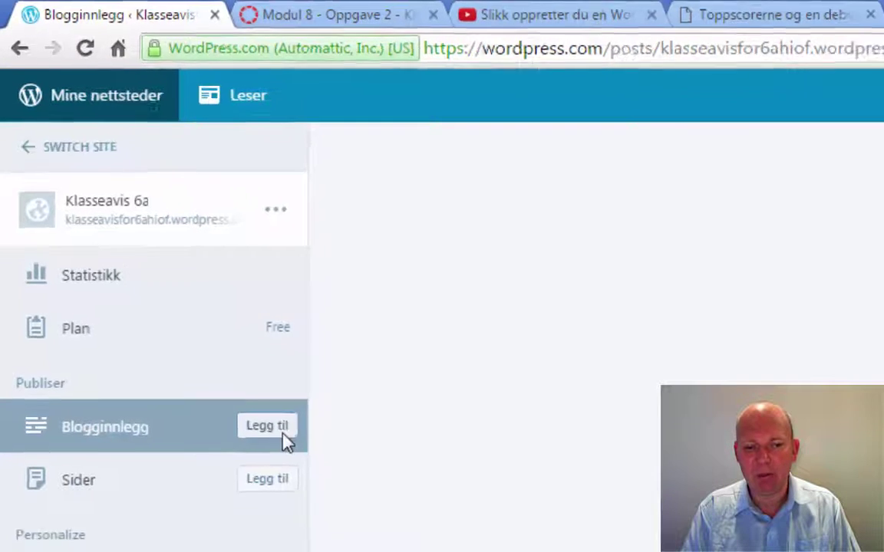
Create a blog post with the introduction to the class 6a newspaper as body text and title it "Velkommen til klasseavis til 6a".
{"action": "left_click", "coordinate": [282, 432]}
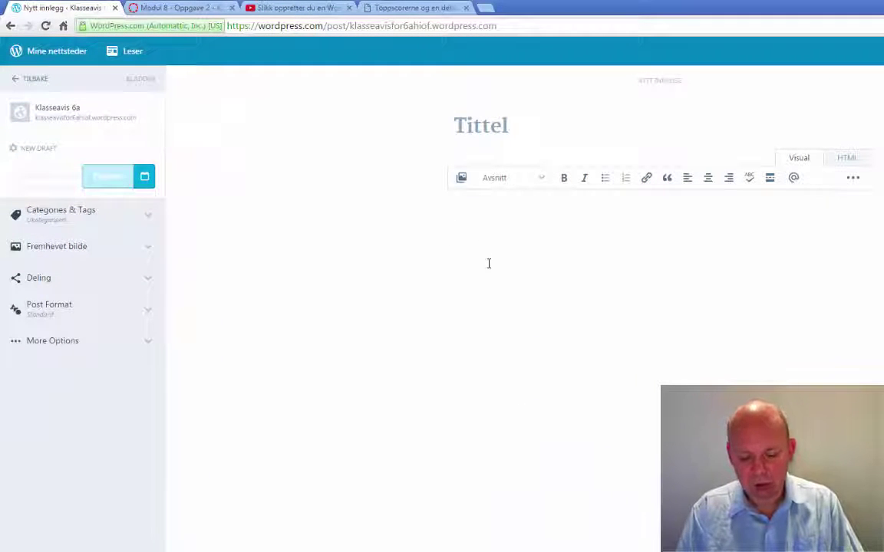
{"action": "type", "text": "Velkommen til klasseavis til 6a ved Høgskolen i Østfold Dette er en avis der elevene i klasse 6a er journalister, fotografer og redaktører for avisa. Dette er et prosjekt knyttet til «Avis i skolen». I 5 klasse laget vi en veggavis. I 6. klasse har vi valgt å lage en web-avis som vi håper vil bli lest av foreldre og medelever på vår skole"}
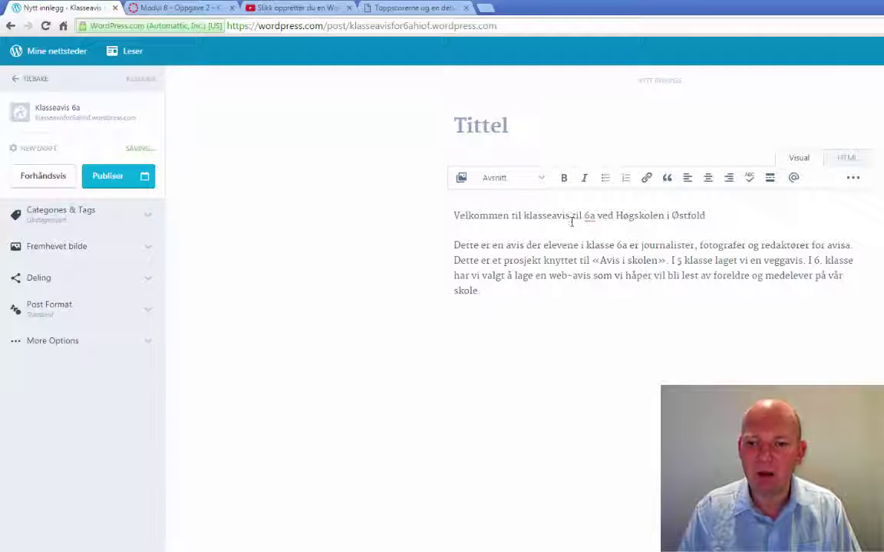
{"action": "left_click_drag", "start_coordinate": [596, 216], "coordinate": [454, 218]}
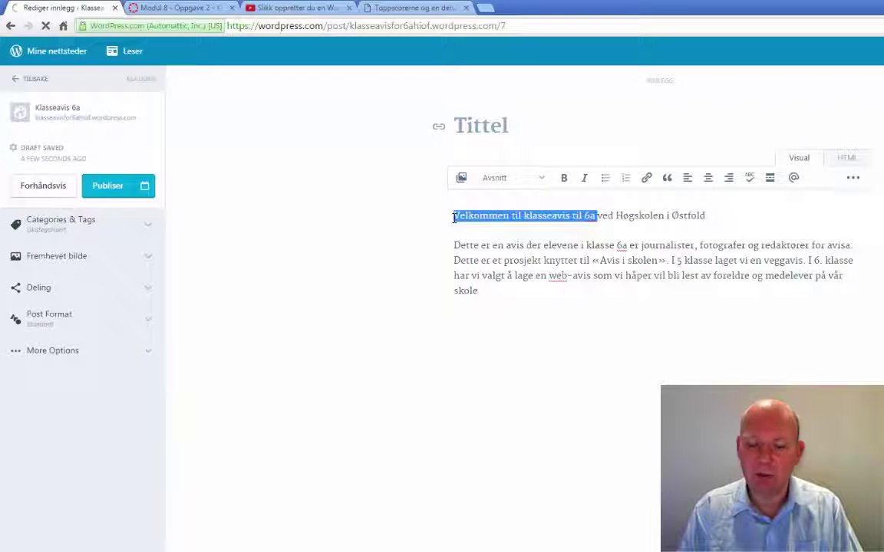
{"action": "left_click", "coordinate": [518, 125]}
{"action": "type", "text": "Velkommen til klasseavis til 6a"}
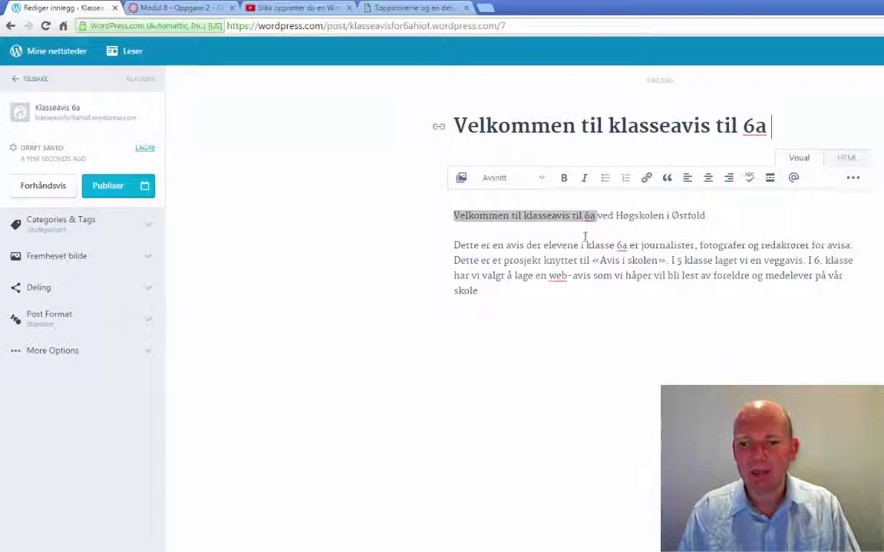
Format the body's first line, "Velkommen til klasseavis til 6a ved Høgskolen i Østfold", as Overskrift 1.
{"action": "left_click", "coordinate": [483, 217]}
{"action": "left_click_drag", "start_coordinate": [458, 216], "coordinate": [713, 219]}
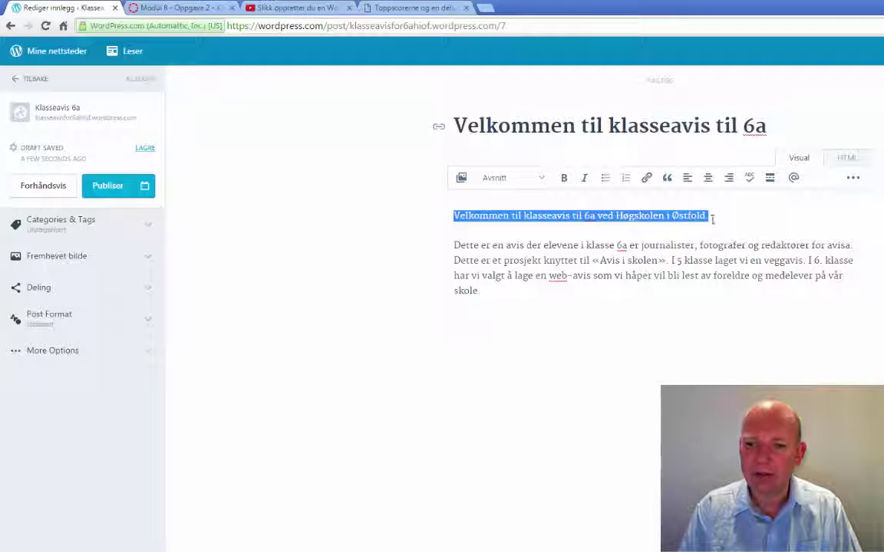
{"action": "left_click", "coordinate": [541, 179]}
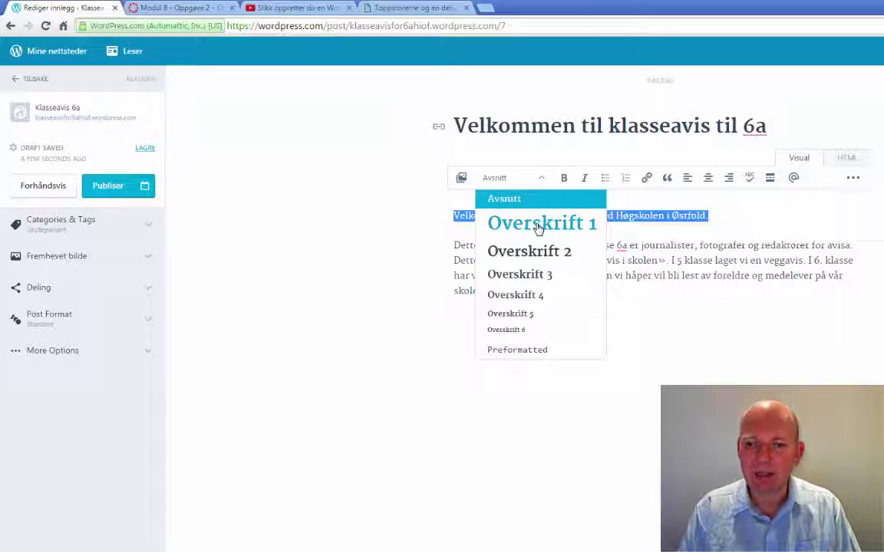
{"action": "left_click", "coordinate": [537, 224]}
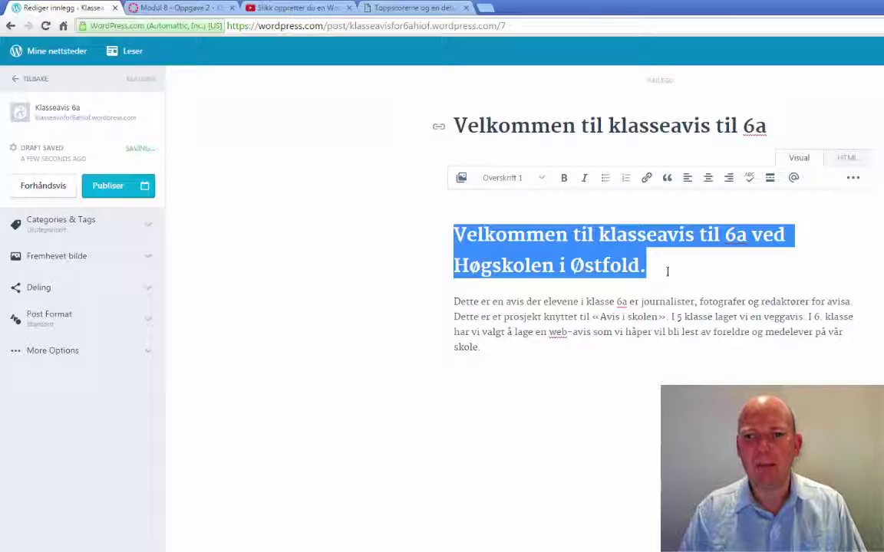
Examine the heading's markup in the post's HTML source, and return to the visual editor.
{"action": "left_click", "coordinate": [852, 164]}
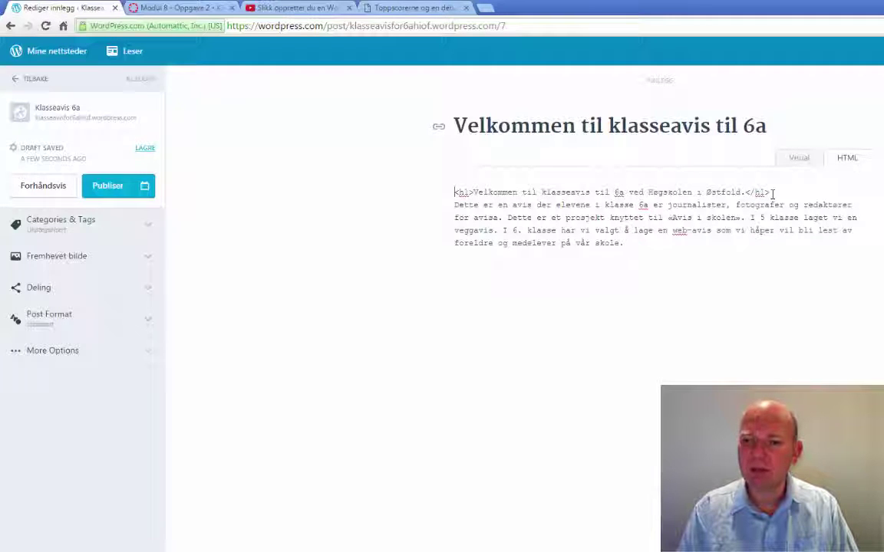
{"action": "left_click_drag", "start_coordinate": [772, 193], "coordinate": [451, 185]}
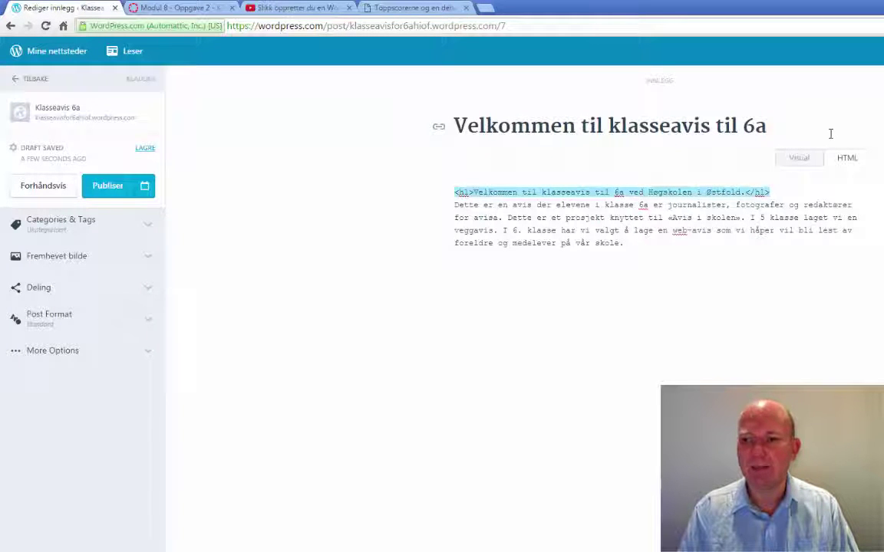
{"action": "left_click", "coordinate": [798, 161]}
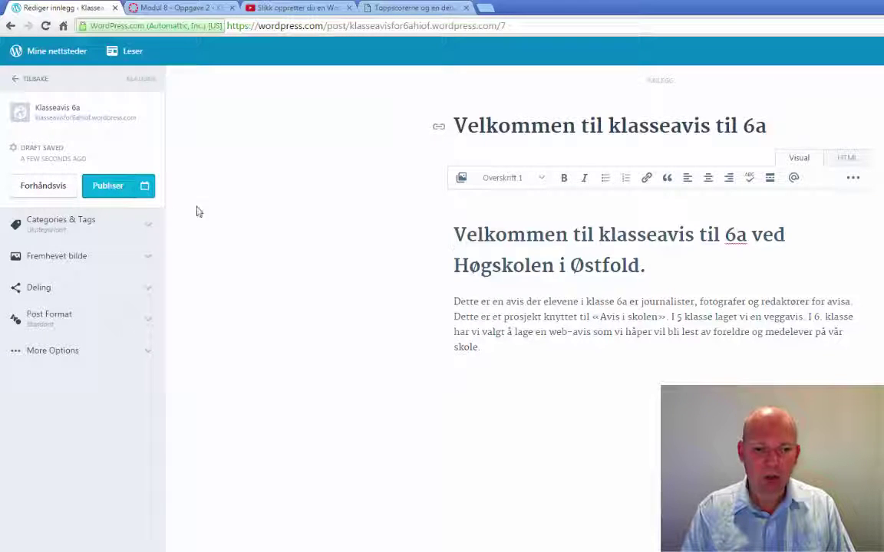
Add a new top-level category named "Innenriks" to the post.
{"action": "left_click", "coordinate": [55, 354]}
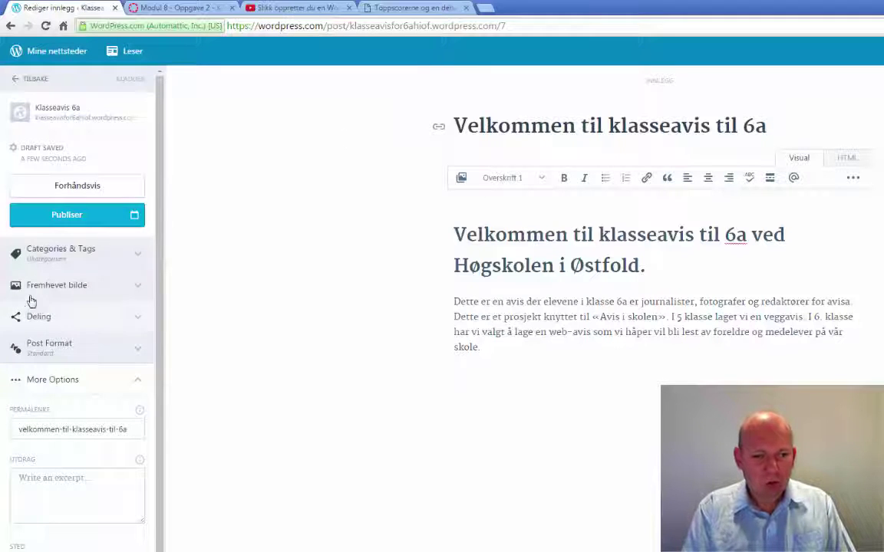
{"action": "left_click", "coordinate": [139, 257]}
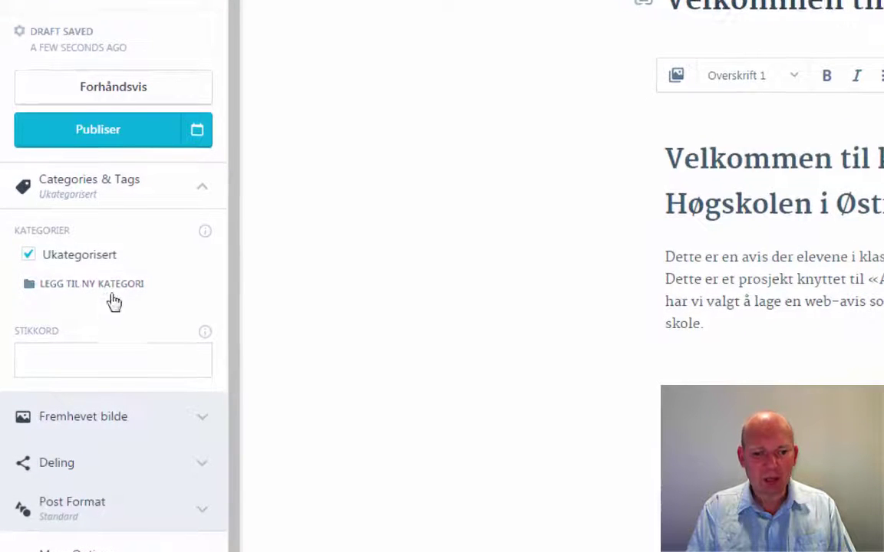
{"action": "left_click", "coordinate": [115, 285]}
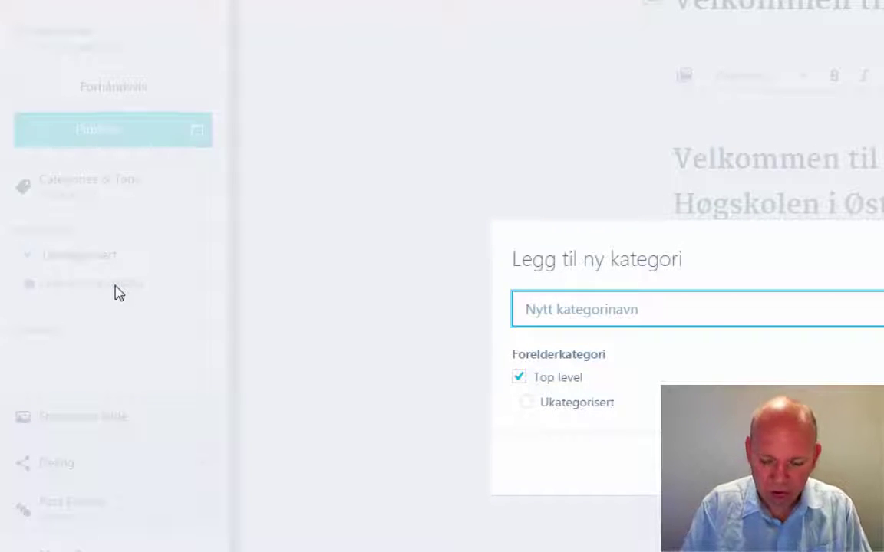
{"action": "type", "text": "Innenr"}
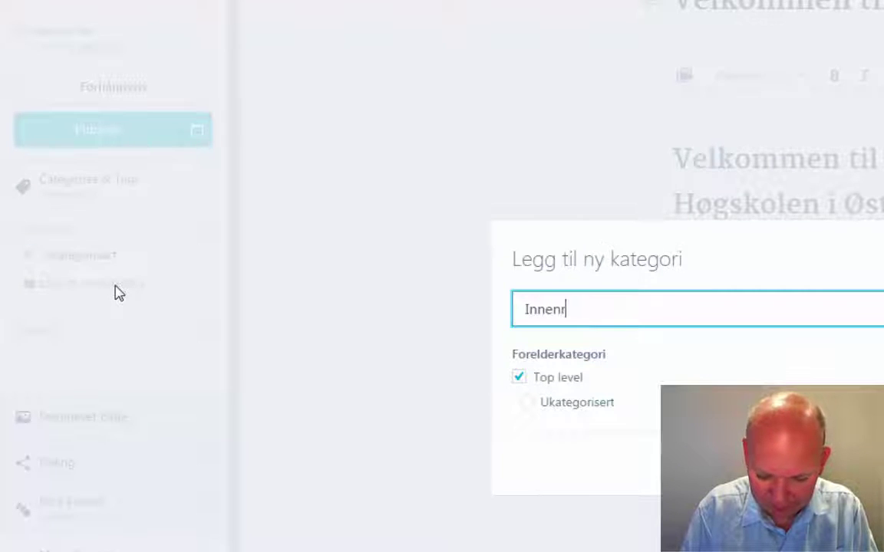
{"action": "type", "text": "iks"}
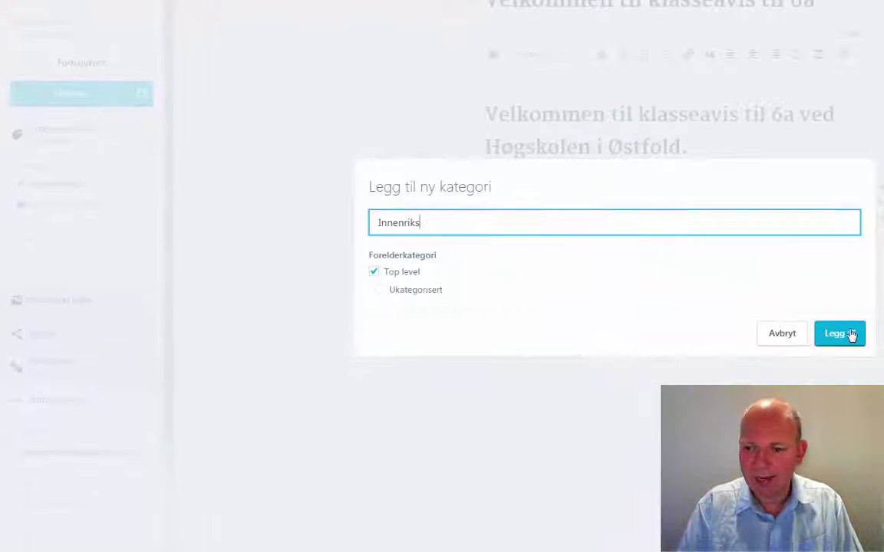
{"action": "left_click", "coordinate": [850, 334]}
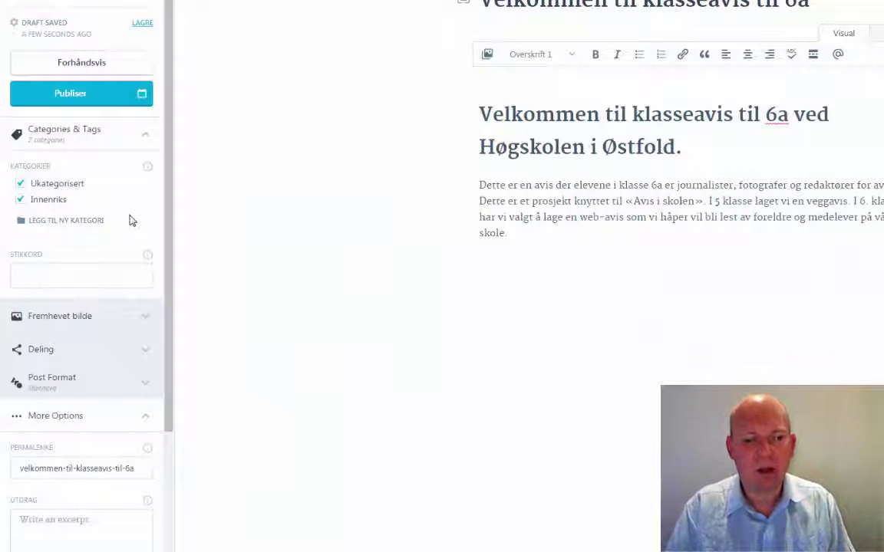
Add another top-level category named "utenriks".
{"action": "left_click", "coordinate": [87, 224]}
{"action": "type", "text": "ute"}
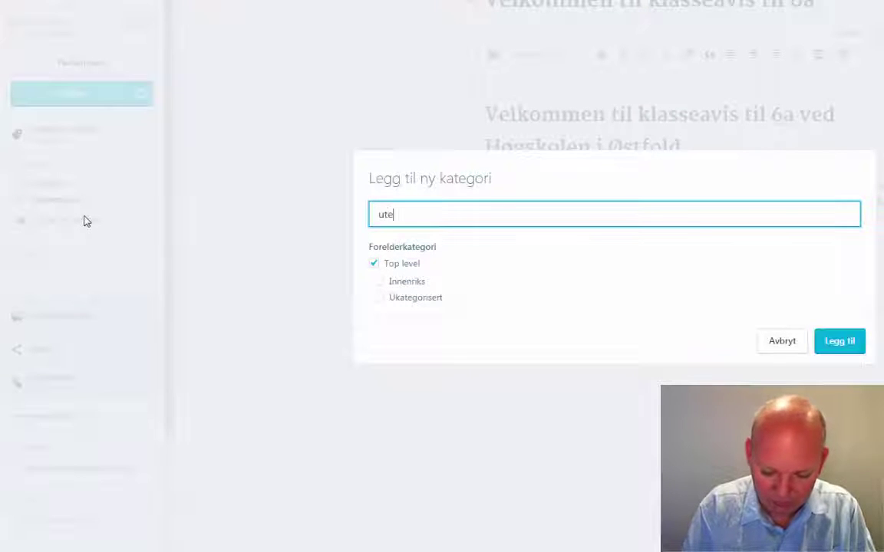
{"action": "type", "text": "nriks"}
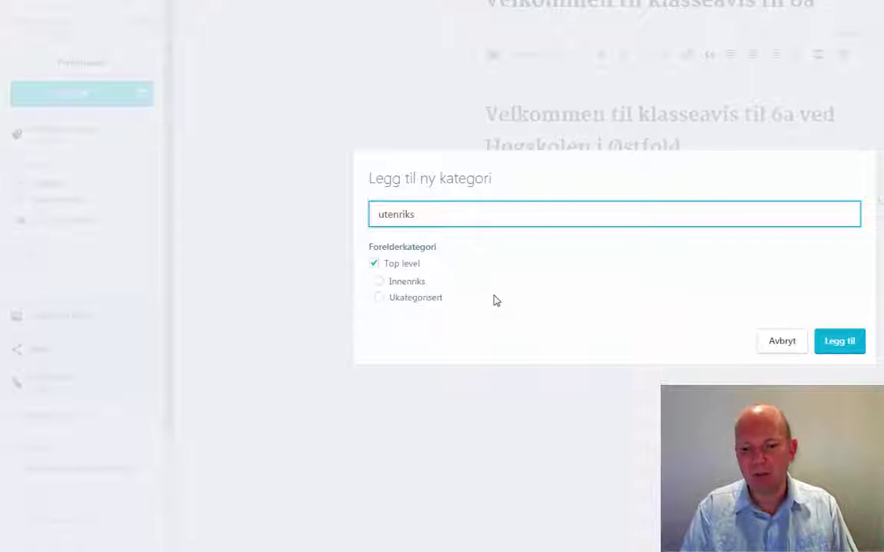
{"action": "left_click", "coordinate": [856, 350]}
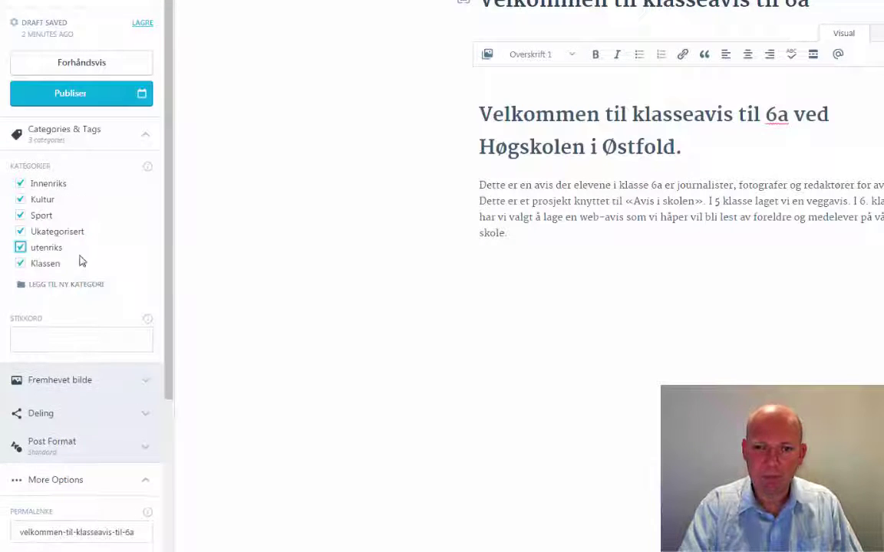
Remove the categories Kultur, Sport, Ukategorisert and utenriks from the post, keeping Innenriks and Klassen.
{"action": "left_click", "coordinate": [20, 199]}
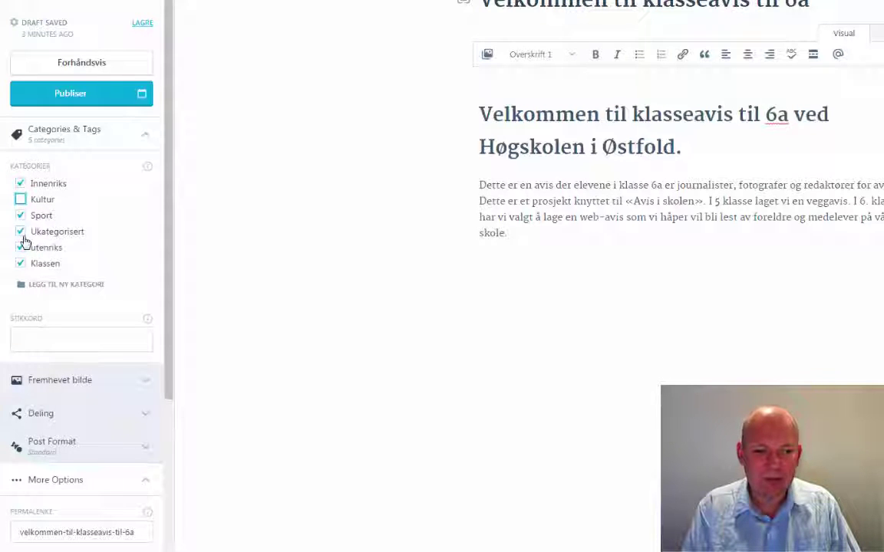
{"action": "left_click", "coordinate": [20, 216]}
{"action": "left_click", "coordinate": [20, 231]}
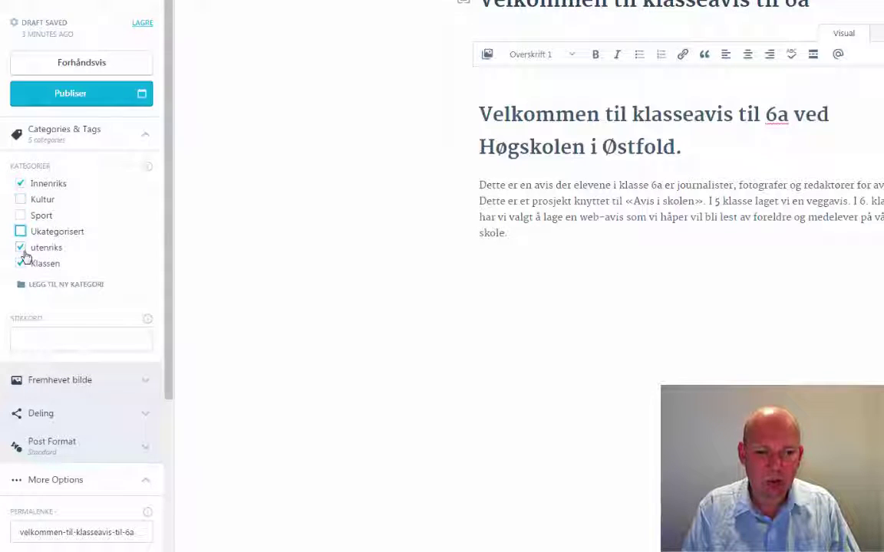
{"action": "left_click", "coordinate": [20, 247]}
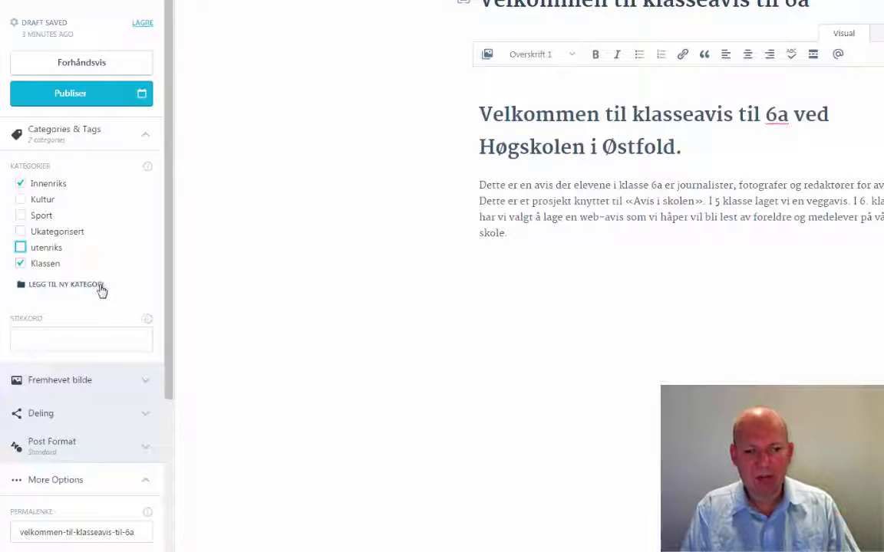
Publish the welcome post and go to the site overview, Mine nettsteder.
{"action": "left_click", "coordinate": [92, 96]}
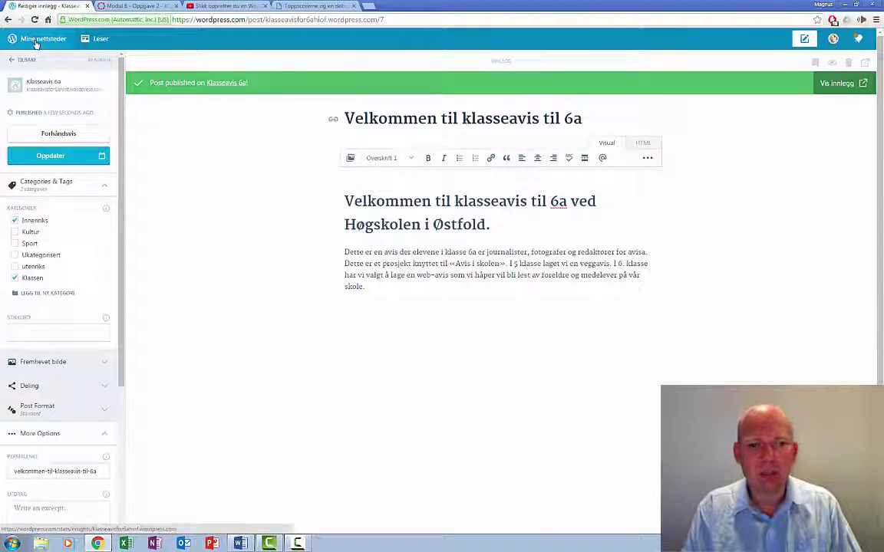
{"action": "left_click", "coordinate": [36, 43]}
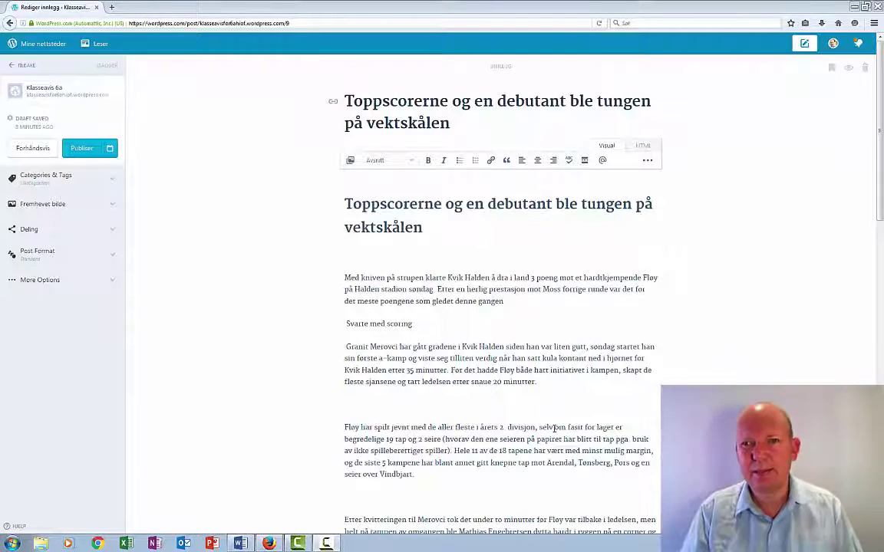
Open the media library for the empty line below the article's heading, look through its media types and show only the images.
{"action": "left_click", "coordinate": [349, 254]}
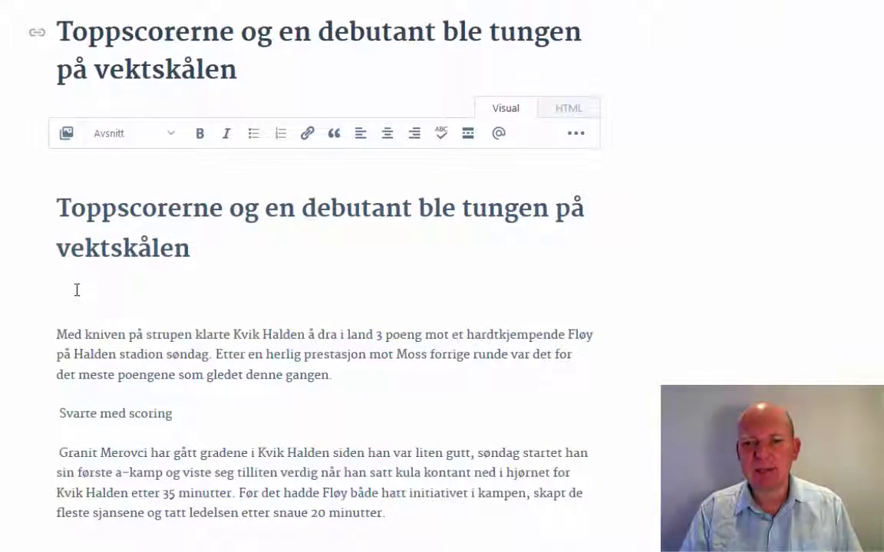
{"action": "left_click", "coordinate": [67, 138]}
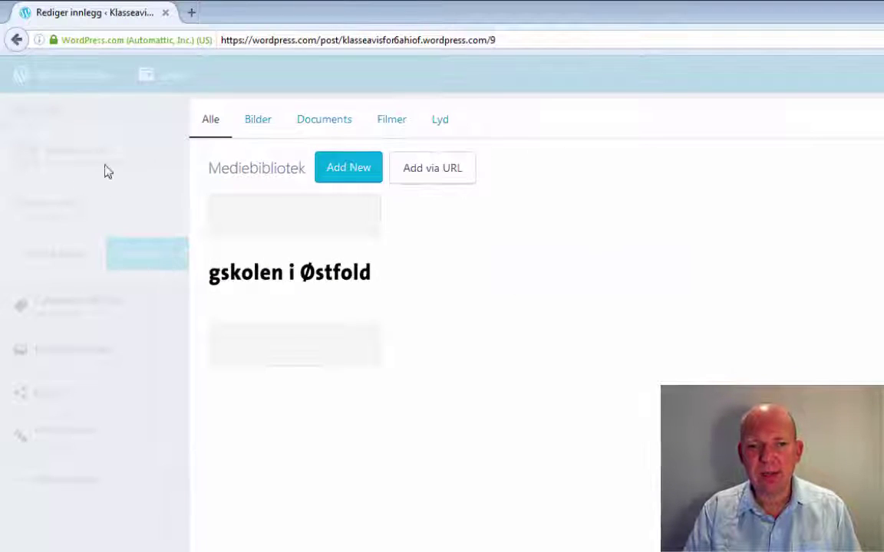
{"action": "left_click", "coordinate": [265, 129]}
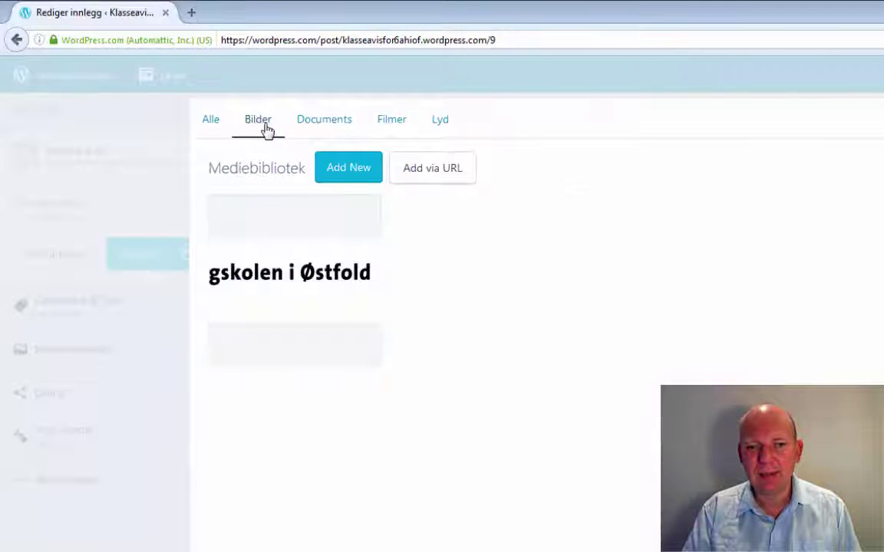
{"action": "left_click", "coordinate": [333, 130]}
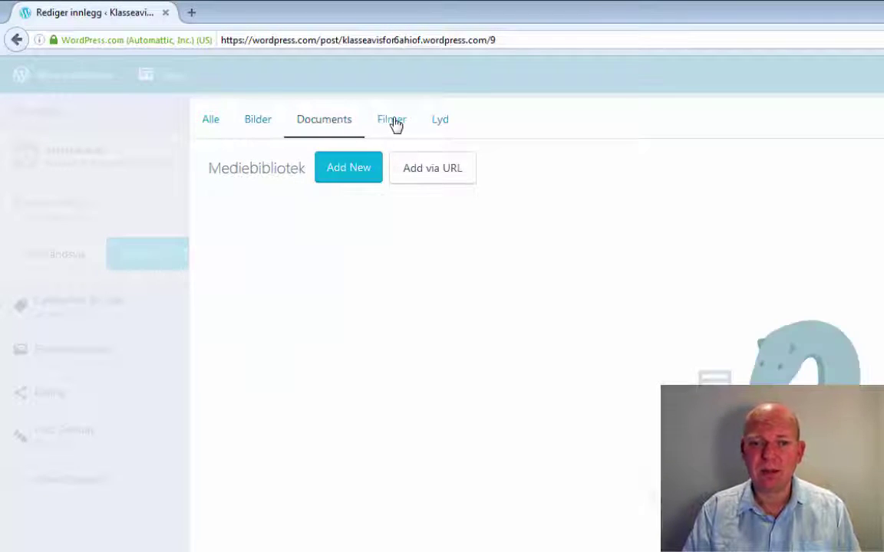
{"action": "left_click", "coordinate": [393, 125]}
{"action": "left_click", "coordinate": [442, 125]}
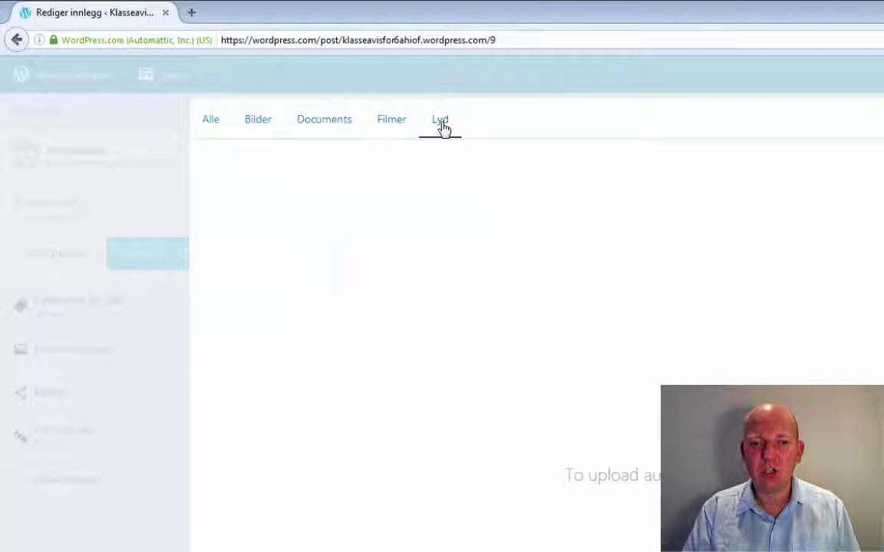
{"action": "left_click", "coordinate": [265, 126]}
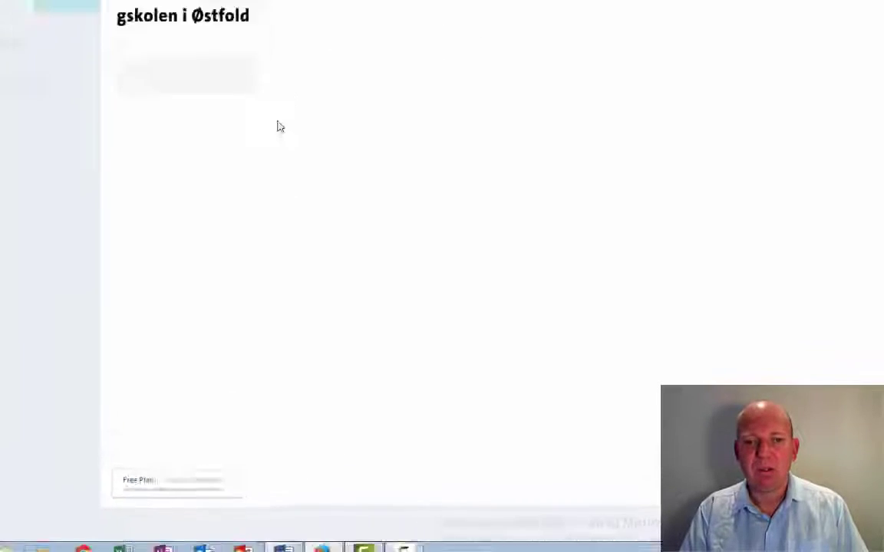
{"action": "left_click", "coordinate": [150, 71]}
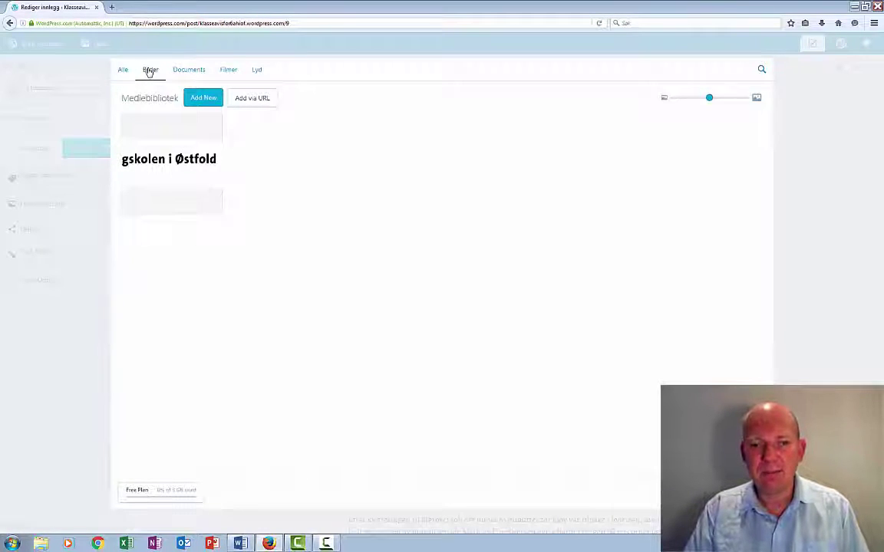
Upload the picture kvik.jpg from the computer's Bilder library to the media library.
{"action": "left_click", "coordinate": [212, 103]}
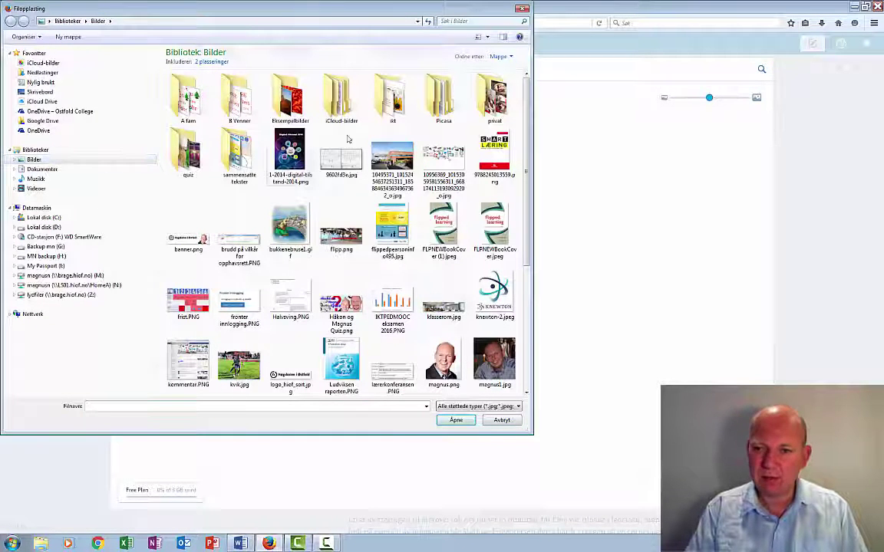
{"action": "scroll", "coordinate": [527, 206], "scroll_direction": "down", "scroll_amount": 2}
{"action": "scroll", "coordinate": [527, 230], "scroll_direction": "down", "scroll_amount": 1}
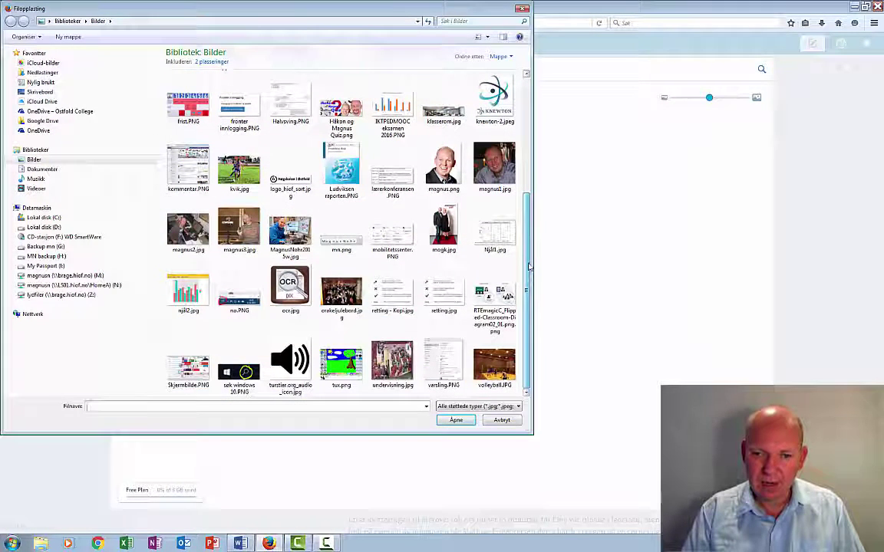
{"action": "left_click", "coordinate": [239, 167]}
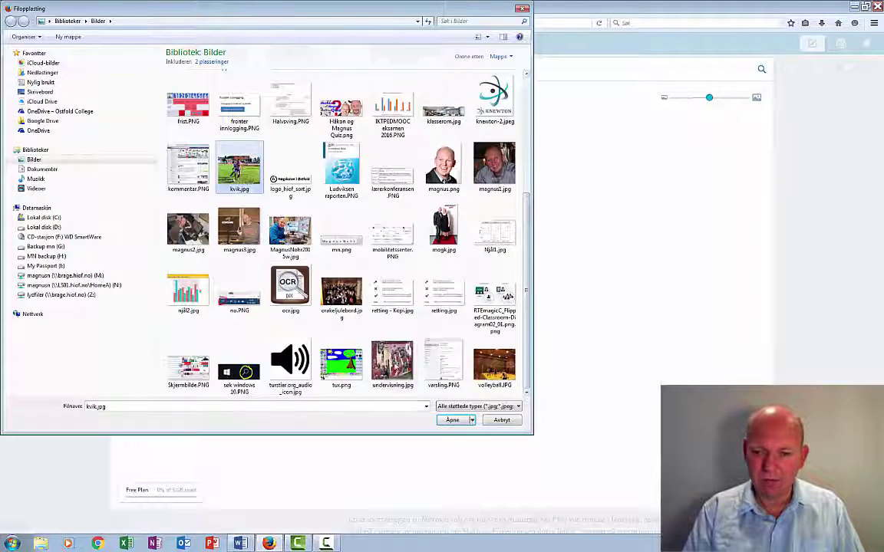
{"action": "left_click", "coordinate": [453, 420]}
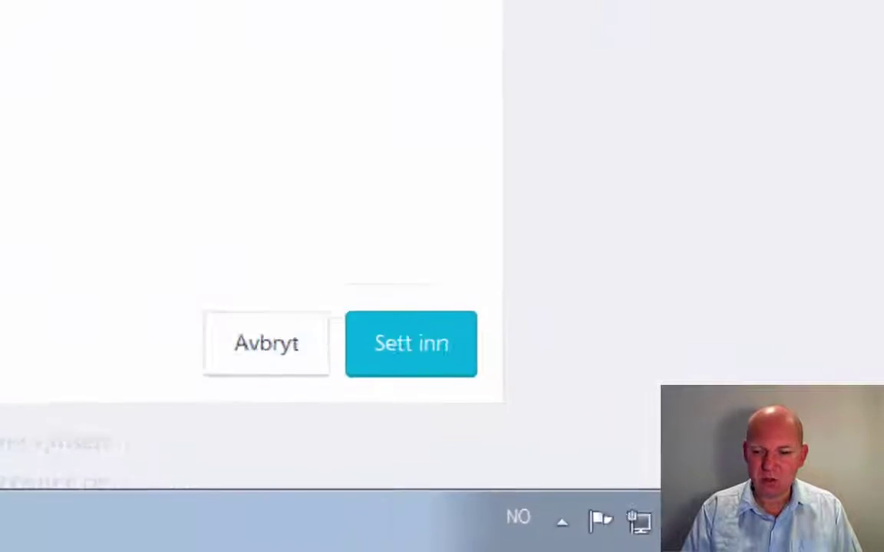
Insert the uploaded picture kvik.jpg below the article's heading and shrink it proportionally to about 380 × 253 pixels.
{"action": "left_click", "coordinate": [386, 324]}
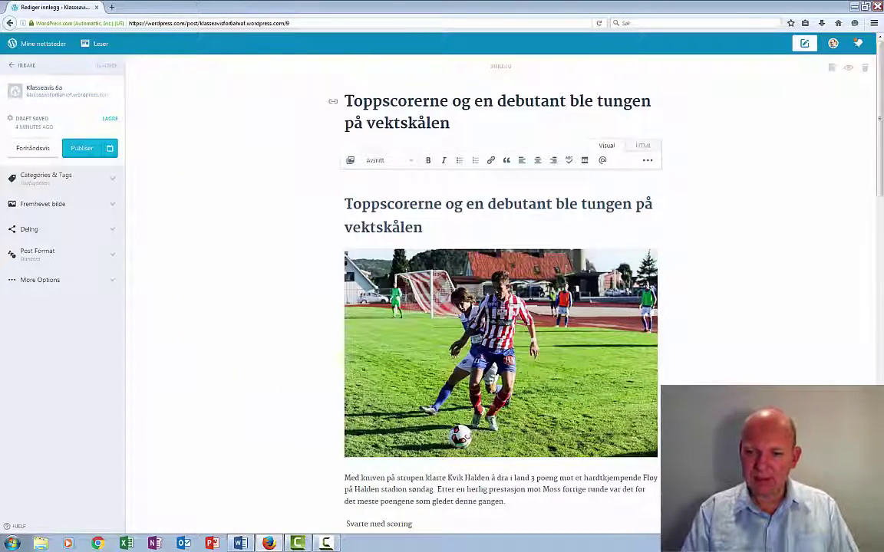
{"action": "left_click", "coordinate": [572, 308]}
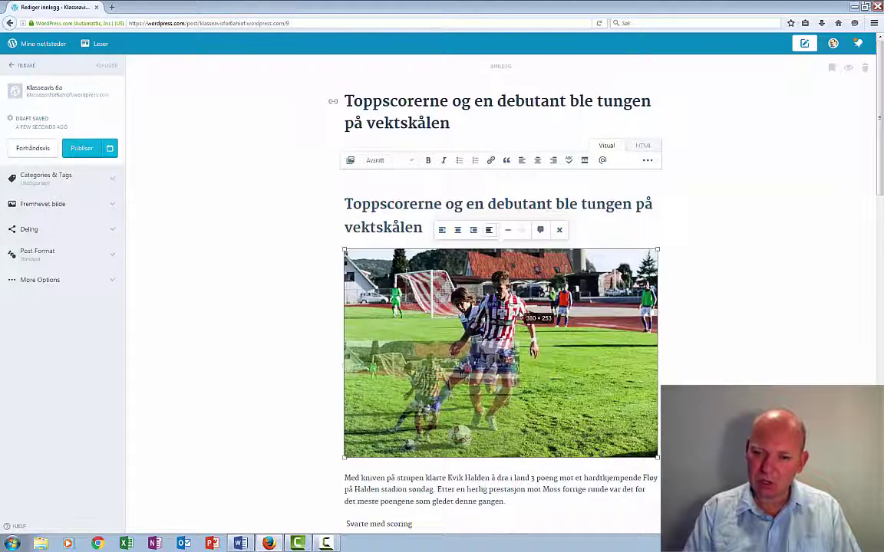
{"action": "left_click_drag", "start_coordinate": [522, 316], "coordinate": [519, 313]}
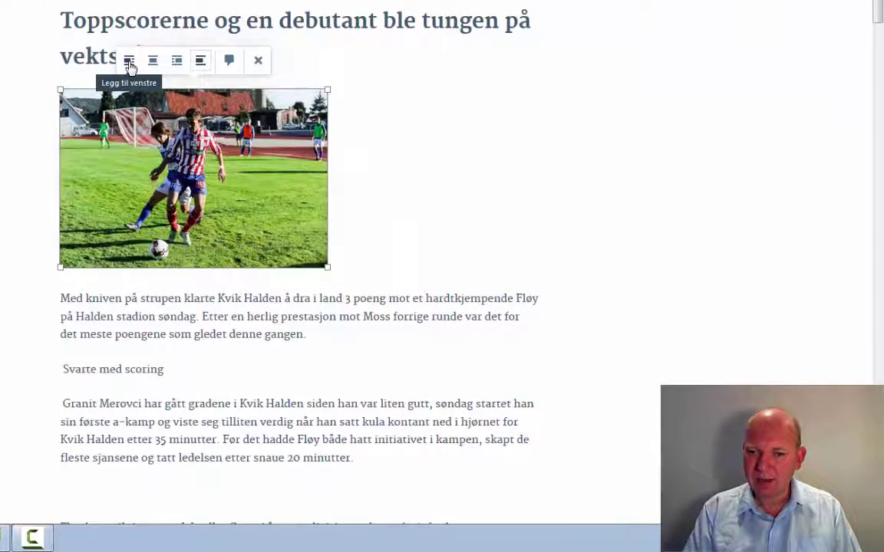
Try left and centre alignment on the football picture and settle on left alignment so the article text wraps beside it.
{"action": "left_click", "coordinate": [129, 61]}
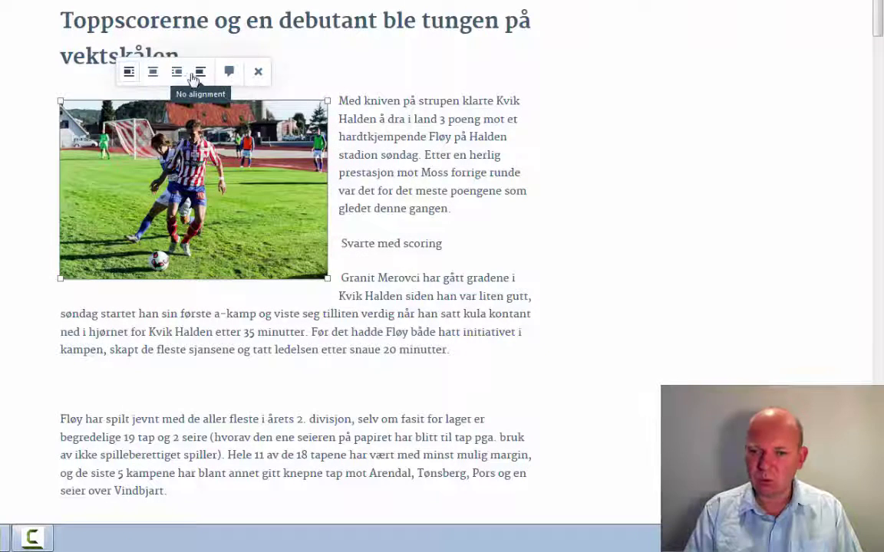
{"action": "left_click", "coordinate": [152, 77]}
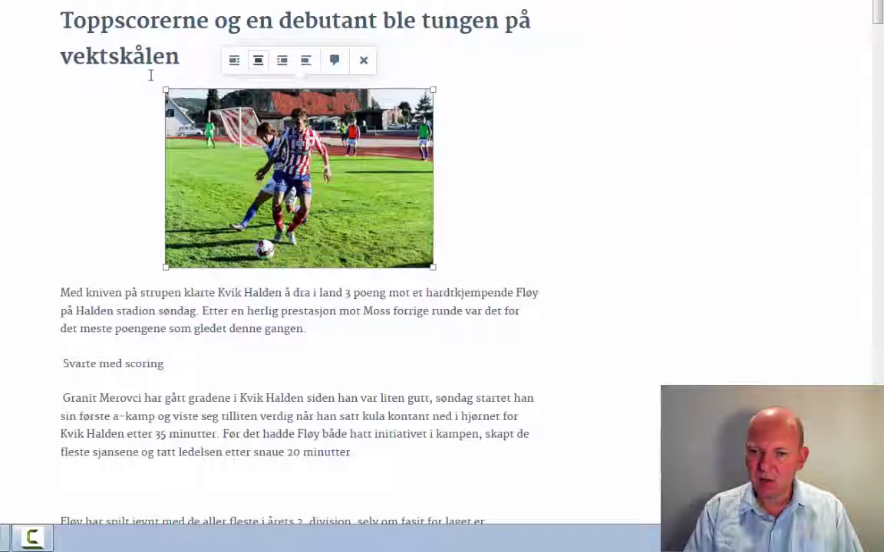
{"action": "left_click", "coordinate": [233, 64]}
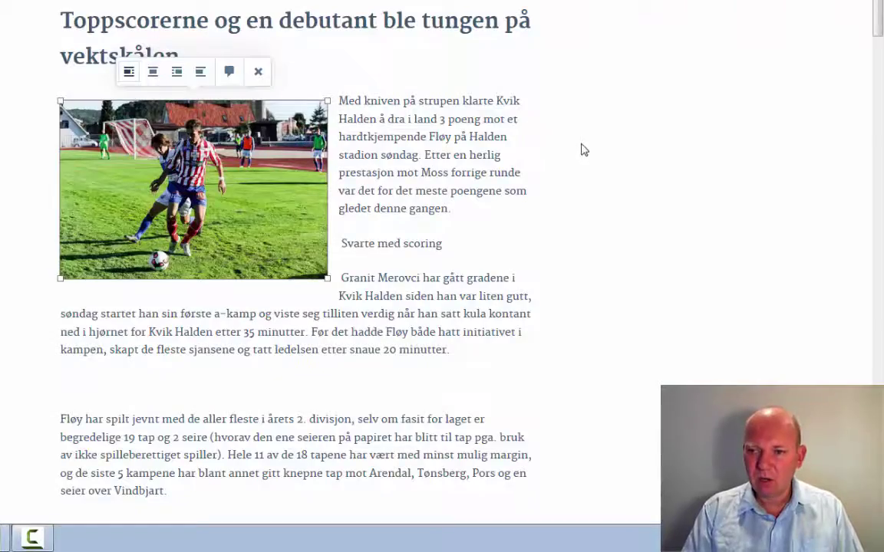
Check the layout of the sports article around the picture and publish the article.
{"action": "scroll", "coordinate": [576, 143], "scroll_direction": "down", "scroll_amount": 3}
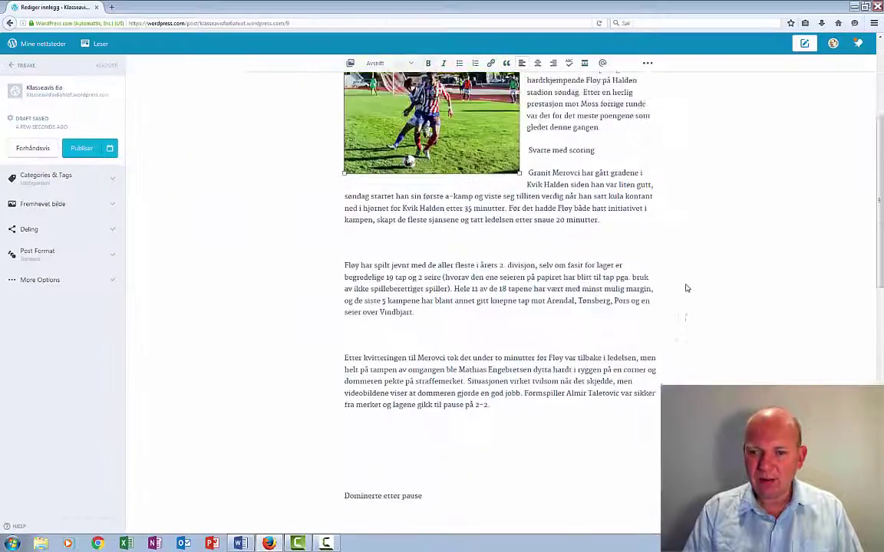
{"action": "scroll", "coordinate": [686, 288], "scroll_direction": "up", "scroll_amount": 2}
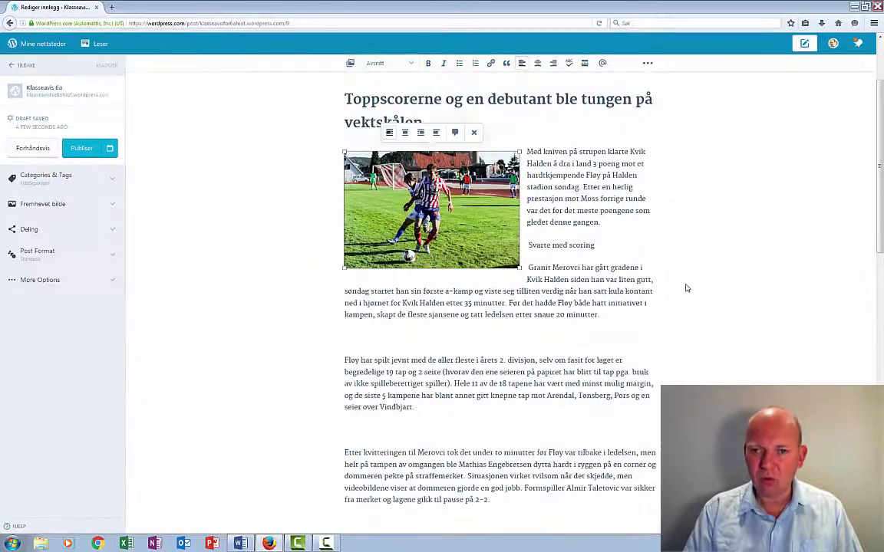
{"action": "left_click", "coordinate": [87, 150]}
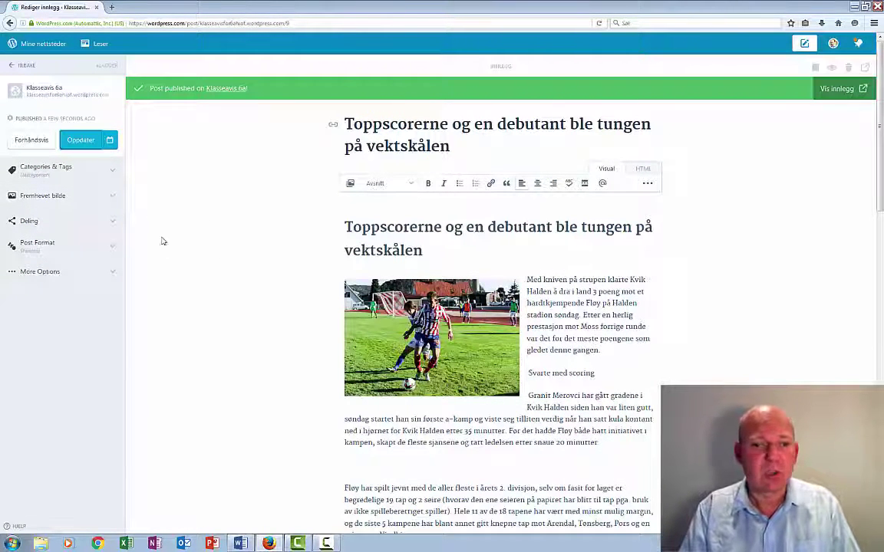
Assign the Sport category to the published article and update it.
{"action": "left_click", "coordinate": [113, 172]}
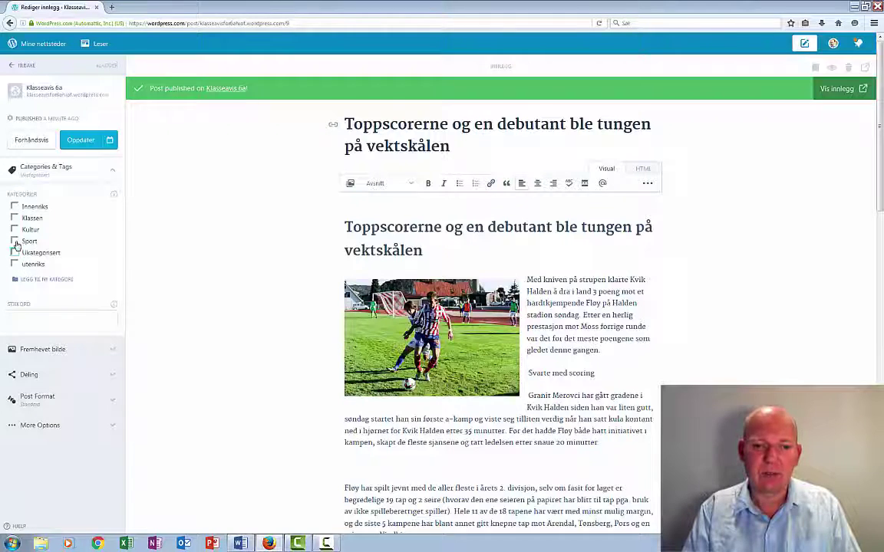
{"action": "left_click", "coordinate": [14, 241]}
{"action": "left_click", "coordinate": [80, 140]}
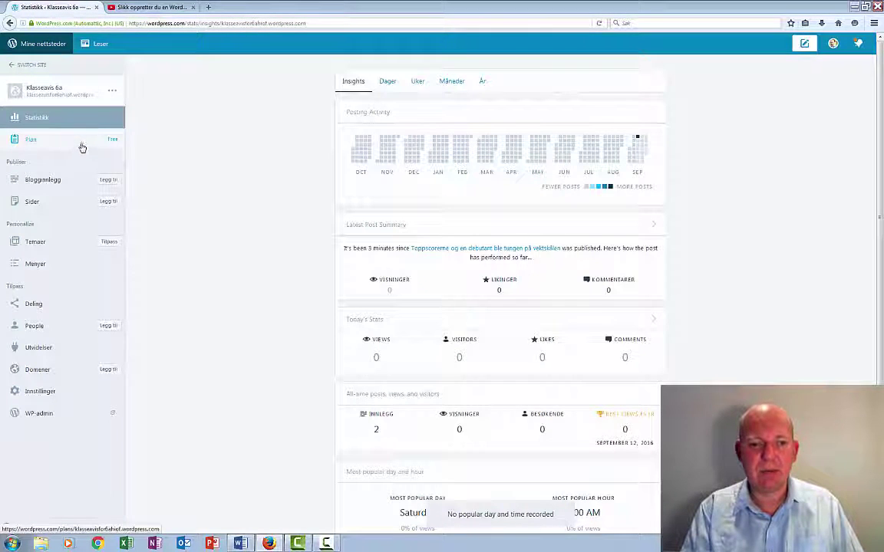
Create a new blog post in Klasseavis 6a with the title "Film fra Youtube".
{"action": "left_click", "coordinate": [110, 181]}
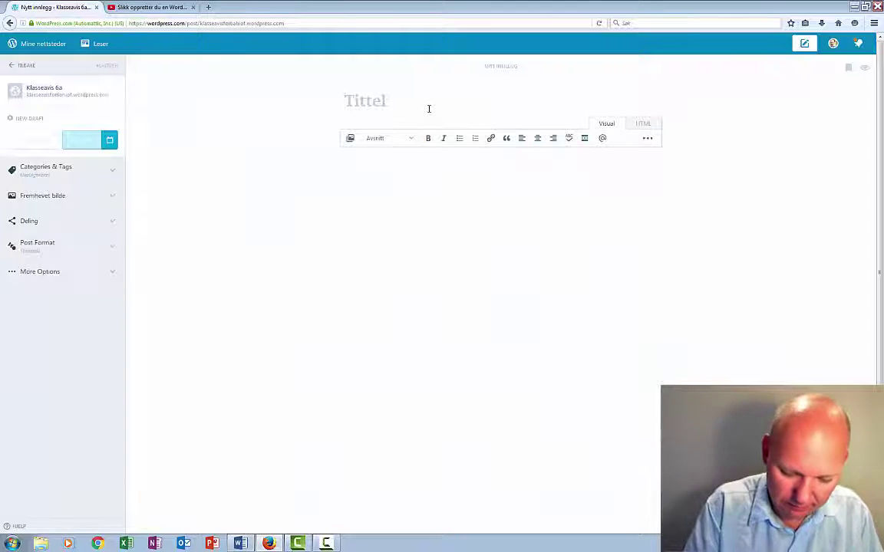
{"action": "type", "text": "Film fr"}
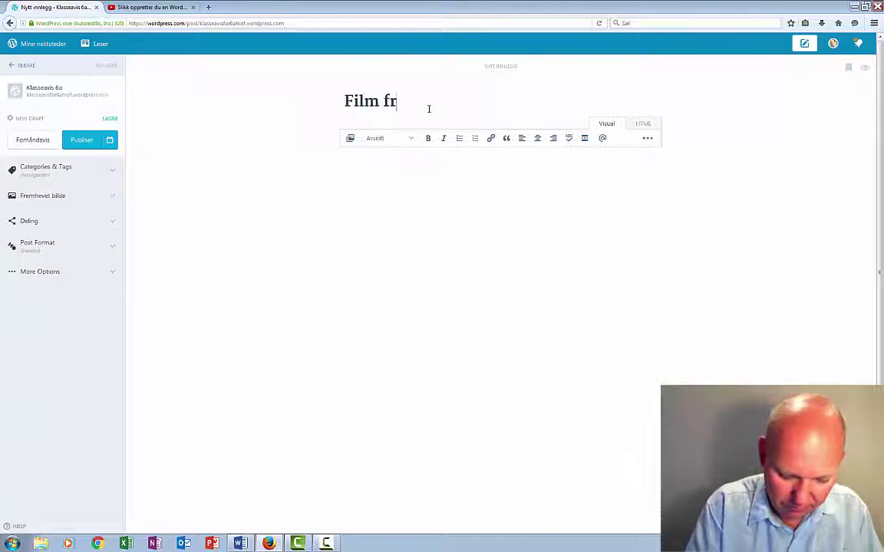
{"action": "type", "text": "a Yout"}
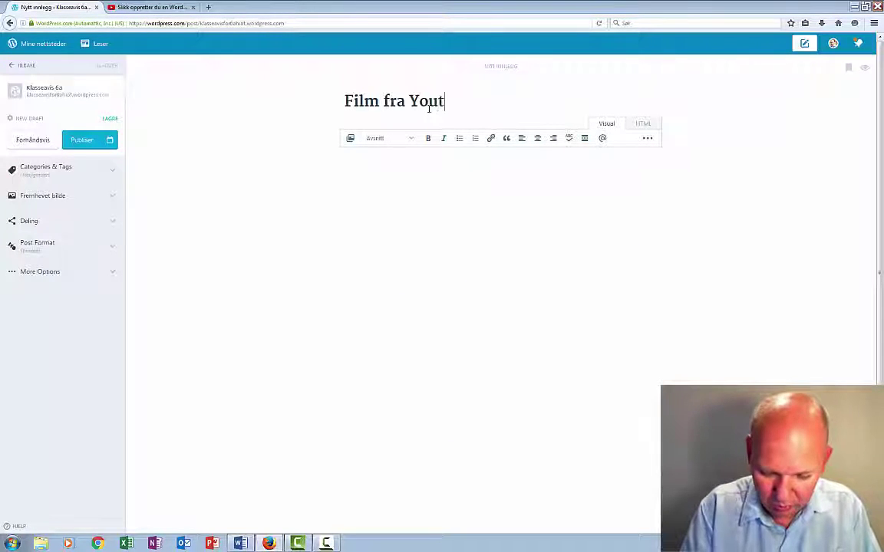
{"action": "type", "text": "ube"}
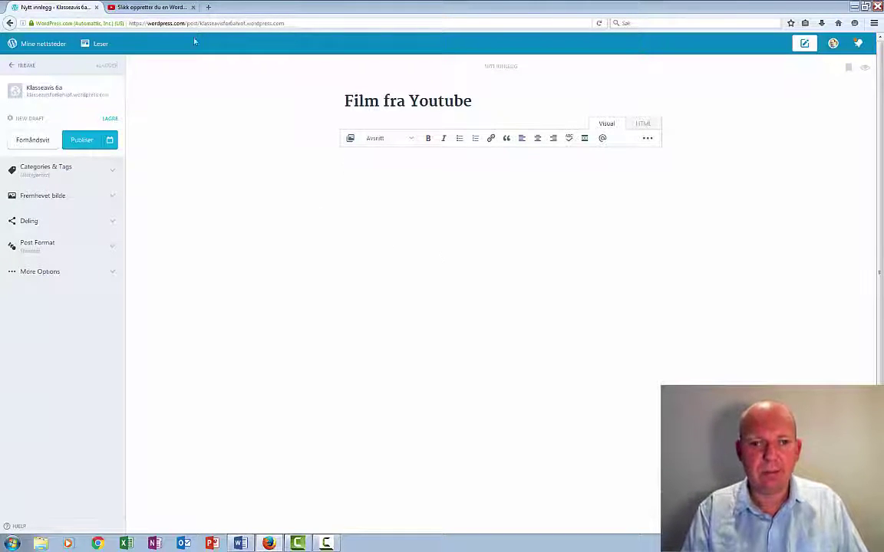
Copy the video title "Slikk oppretter du en Wordpress webside" from the YouTube page and paste it into the post's body.
{"action": "left_click", "coordinate": [160, 8]}
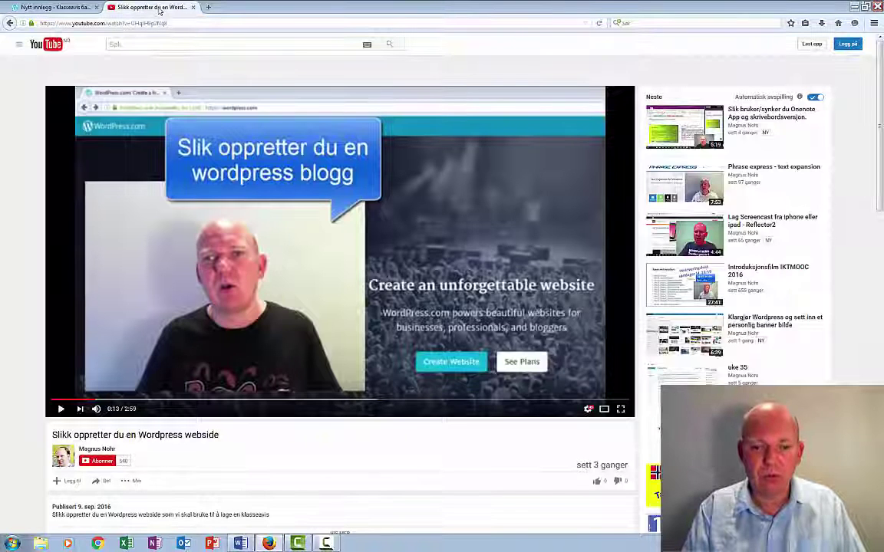
{"action": "left_click_drag", "start_coordinate": [225, 439], "coordinate": [55, 436]}
{"action": "key", "text": "ctrl+c"}
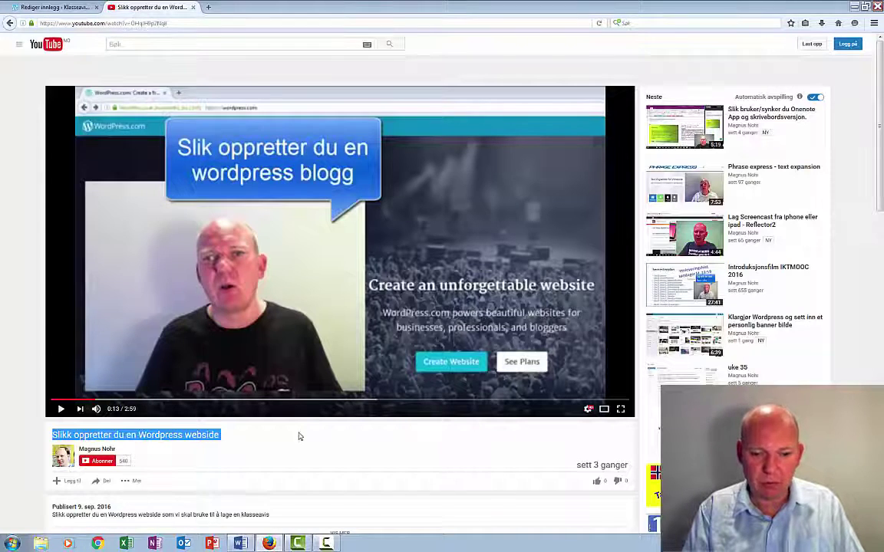
{"action": "left_click", "coordinate": [60, 8]}
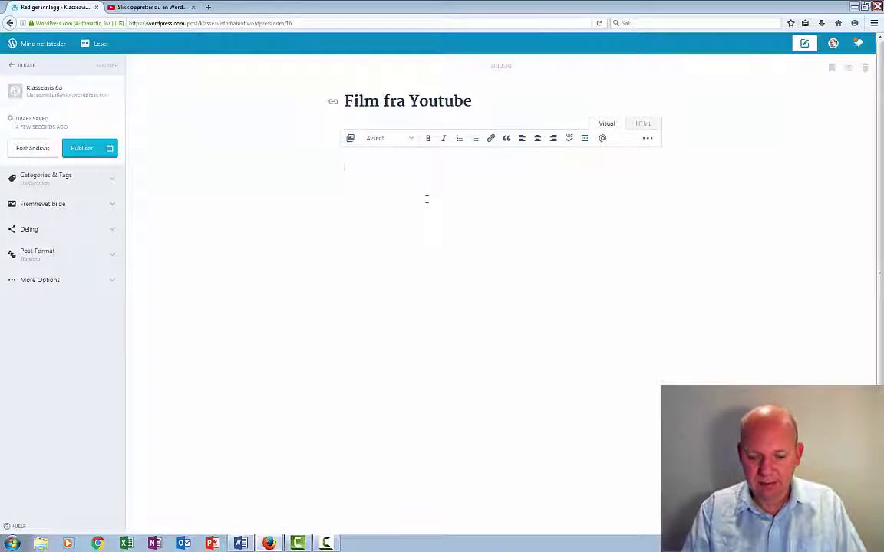
{"action": "key", "text": "ctrl+v"}
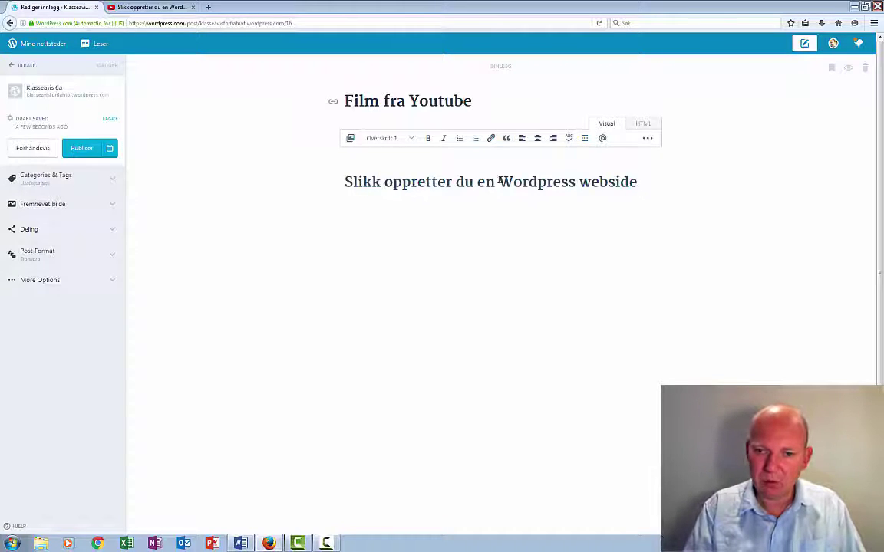
Switch the pasted video title to Avsnitt and back to Overskrift 1, and start an empty line below it.
{"action": "left_click_drag", "start_coordinate": [640, 182], "coordinate": [298, 188]}
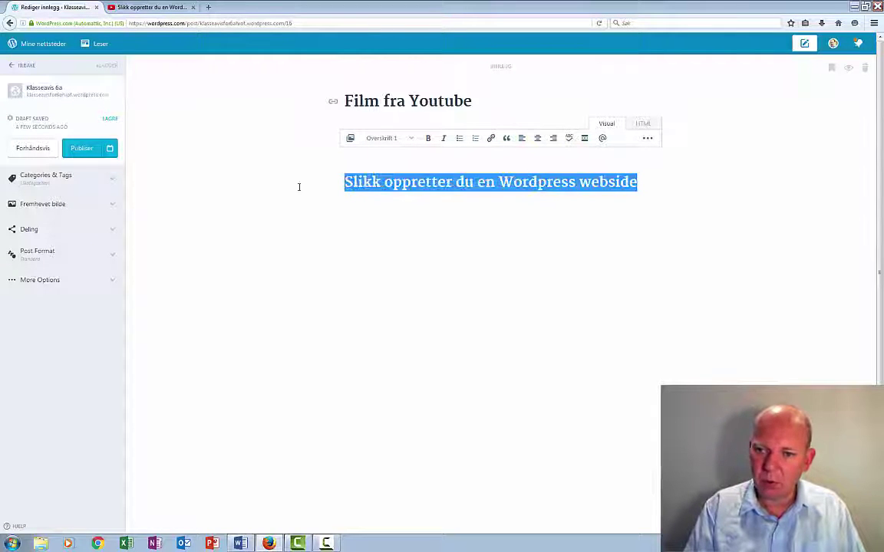
{"action": "left_click", "coordinate": [412, 139]}
{"action": "left_click", "coordinate": [412, 173]}
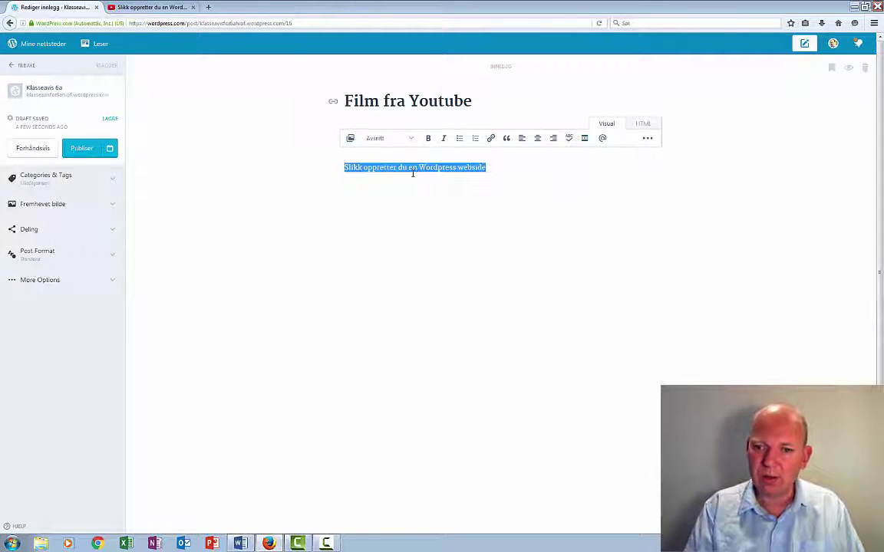
{"action": "left_click", "coordinate": [412, 139]}
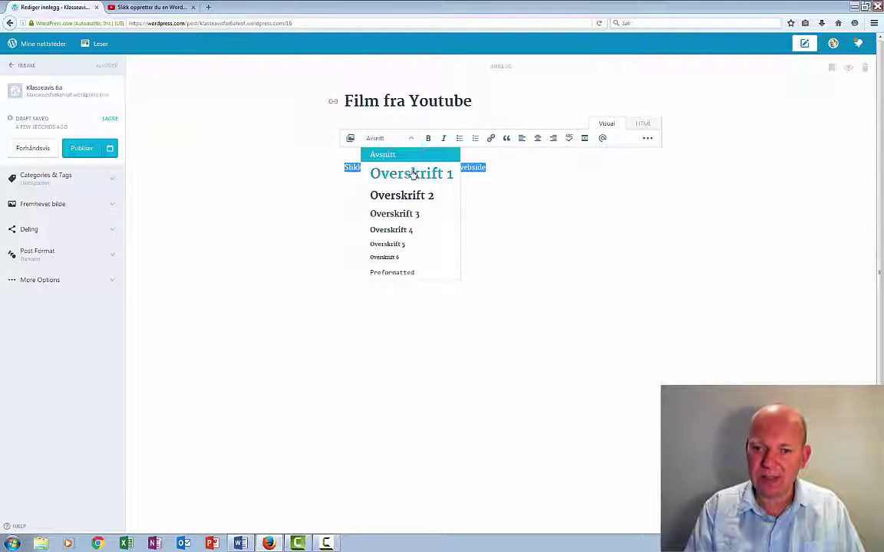
{"action": "left_click", "coordinate": [410, 174]}
{"action": "left_click", "coordinate": [645, 176]}
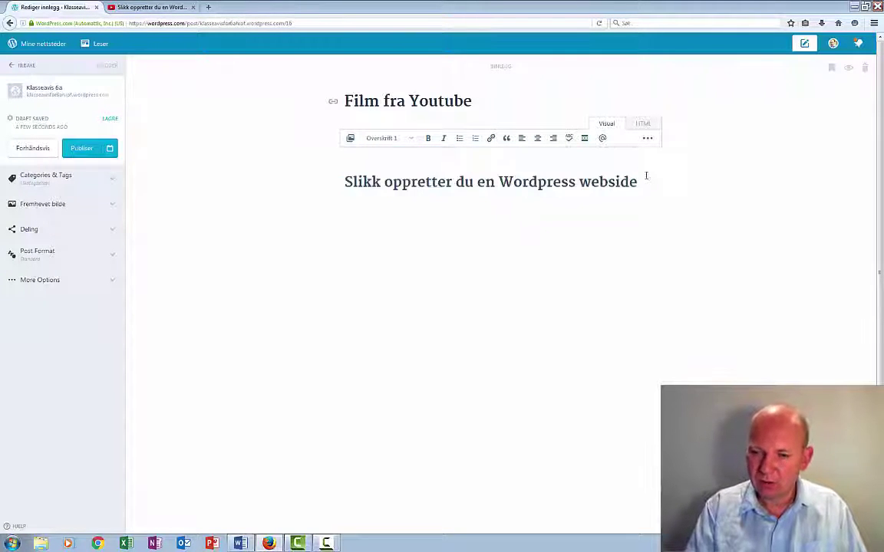
{"action": "key", "text": "Return"}
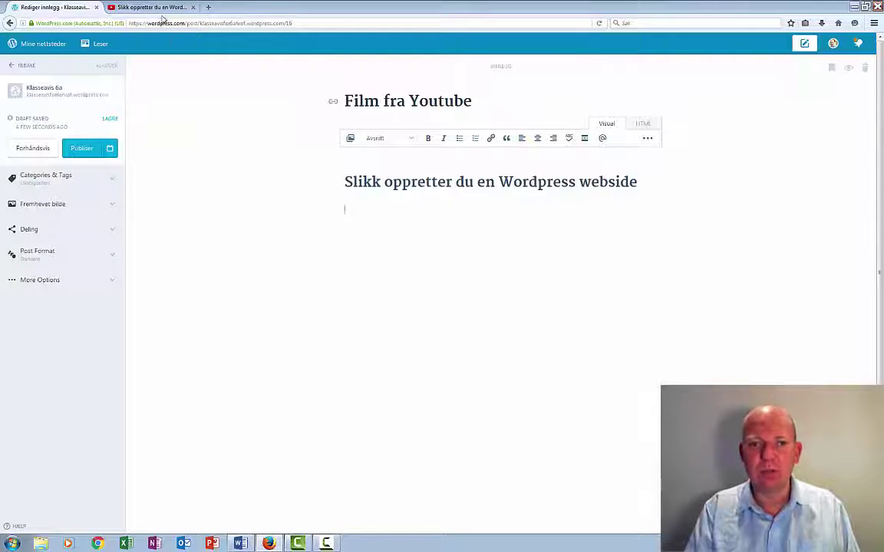
Switch to the YouTube page, open the video's sharing options and copy its Innbygg iframe code.
{"action": "left_click", "coordinate": [154, 8]}
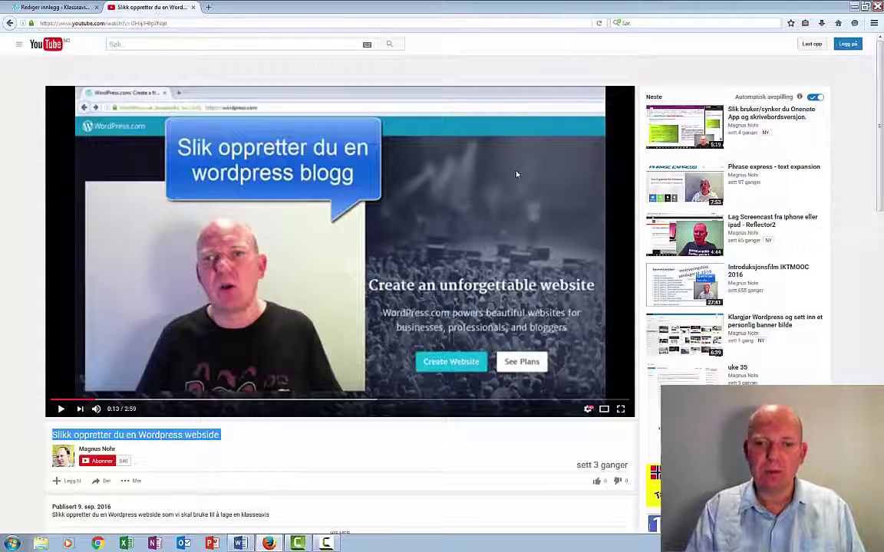
{"action": "scroll", "coordinate": [516, 152], "scroll_direction": "down", "scroll_amount": 5}
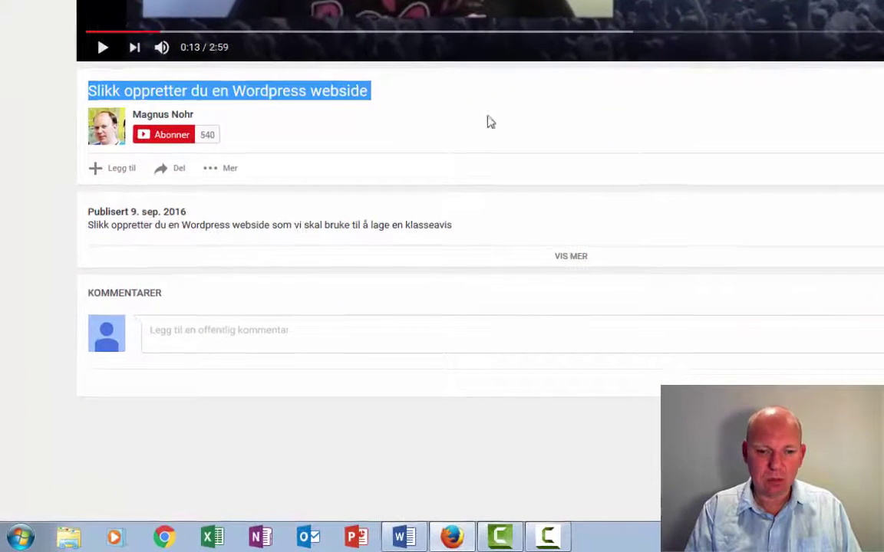
{"action": "left_click", "coordinate": [176, 175]}
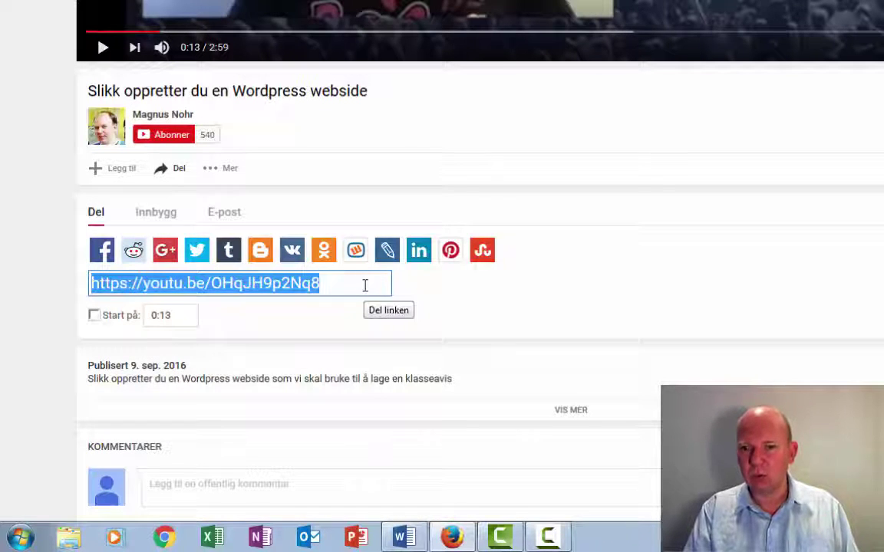
{"action": "left_click", "coordinate": [173, 219]}
{"action": "key", "text": "ctrl+c"}
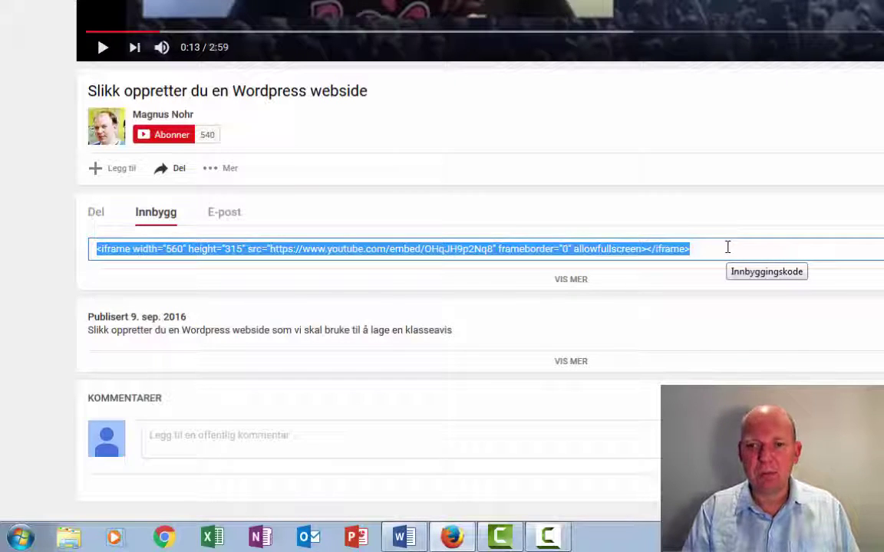
Expand the video's embed options and look through the available video sizes, leaving 560 × 315 selected.
{"action": "left_click", "coordinate": [579, 286]}
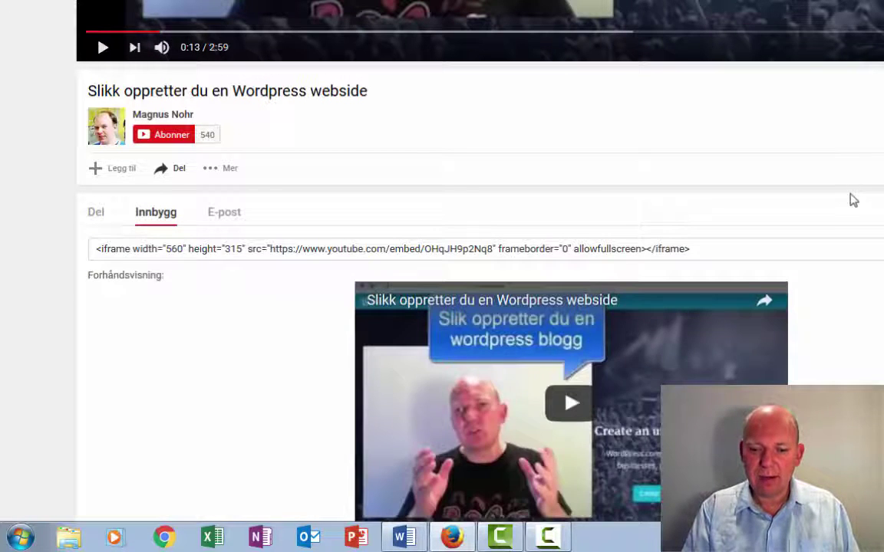
{"action": "scroll", "coordinate": [852, 199], "scroll_direction": "down", "scroll_amount": 5}
{"action": "scroll", "coordinate": [852, 199], "scroll_direction": "down", "scroll_amount": 2}
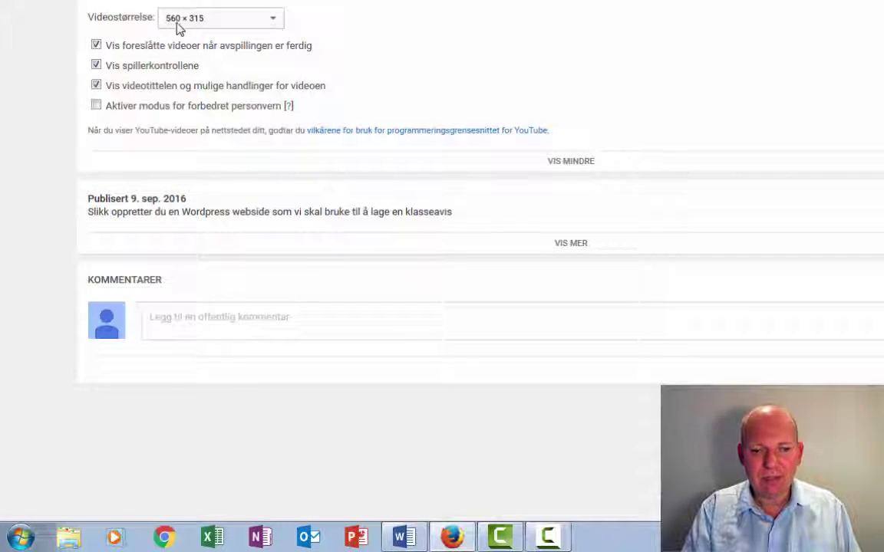
{"action": "left_click", "coordinate": [273, 22]}
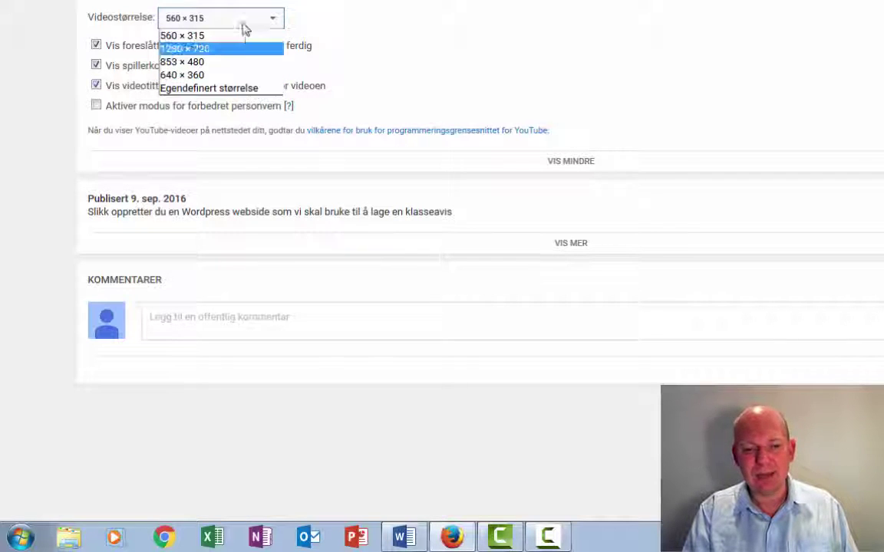
{"action": "left_click", "coordinate": [215, 6]}
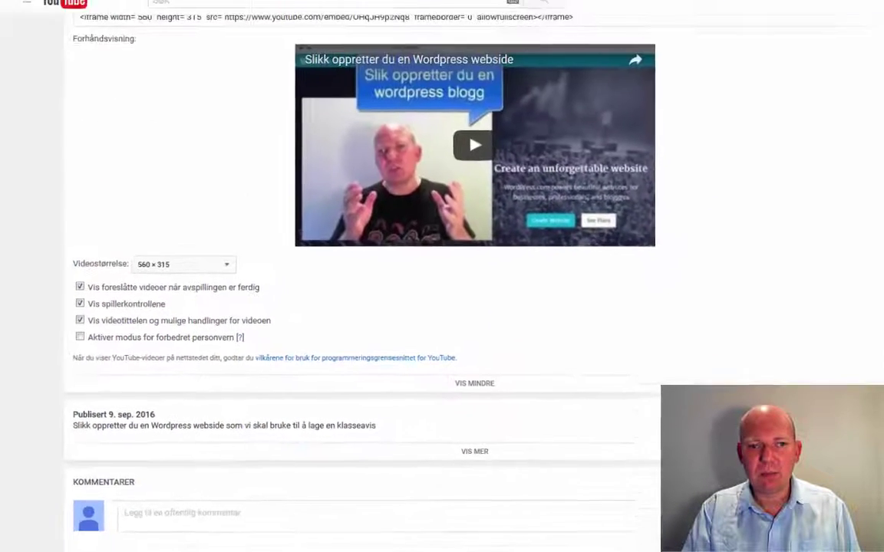
Return to the WordPress post, paste the copied YouTube iframe code on a new line below the heading in HTML view, and switch back to Visual.
{"action": "left_click", "coordinate": [89, 10]}
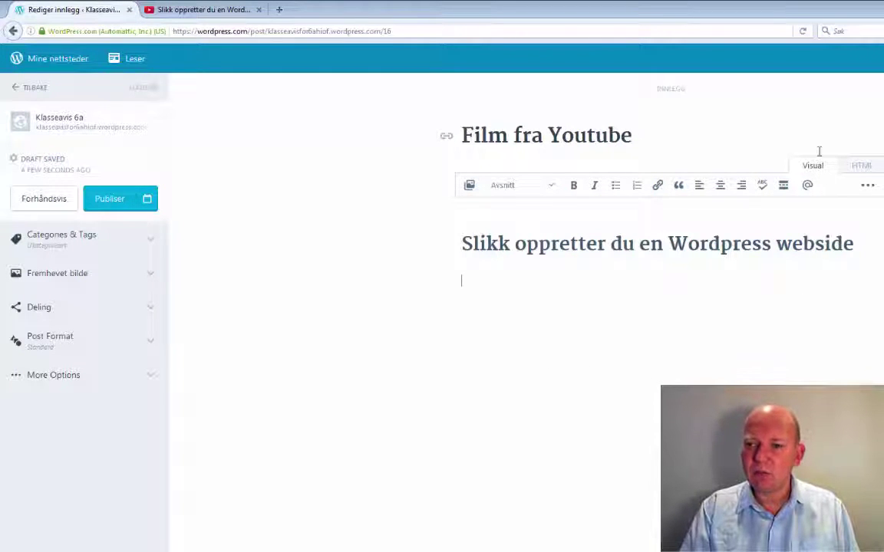
{"action": "left_click", "coordinate": [872, 169]}
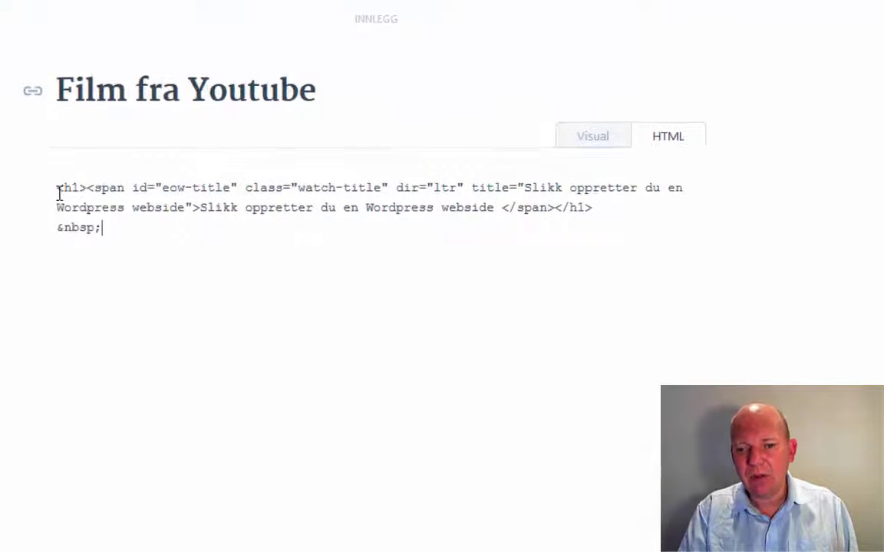
{"action": "left_click_drag", "start_coordinate": [59, 193], "coordinate": [637, 195]}
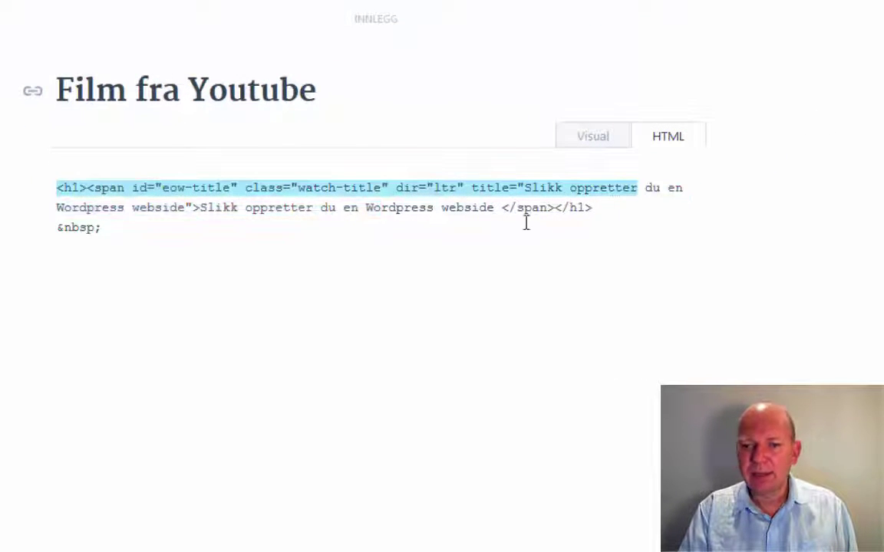
{"action": "left_click", "coordinate": [123, 228]}
{"action": "key", "text": "Return"}
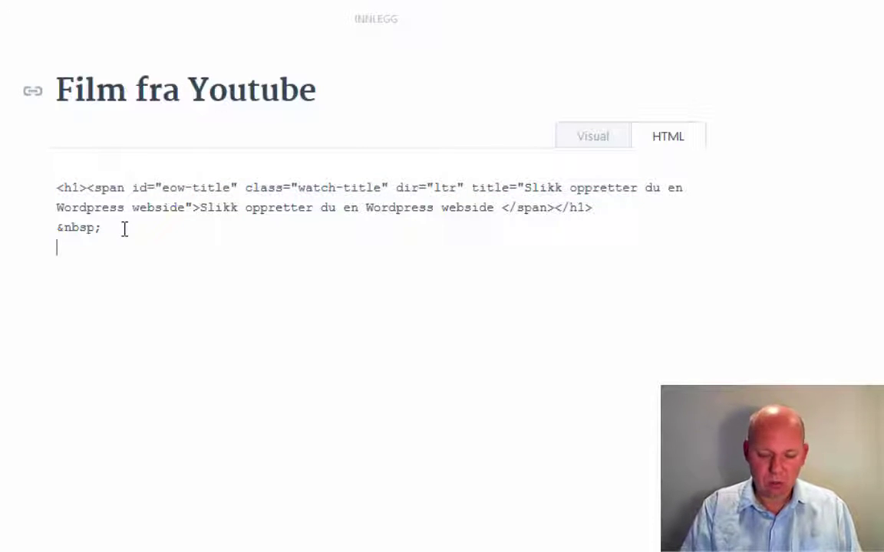
{"action": "key", "text": "ctrl+v"}
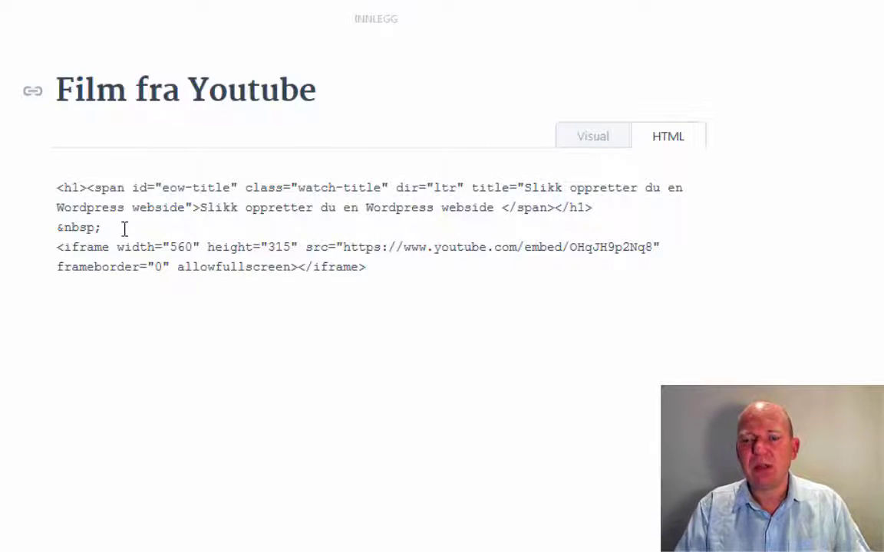
{"action": "left_click", "coordinate": [611, 138]}
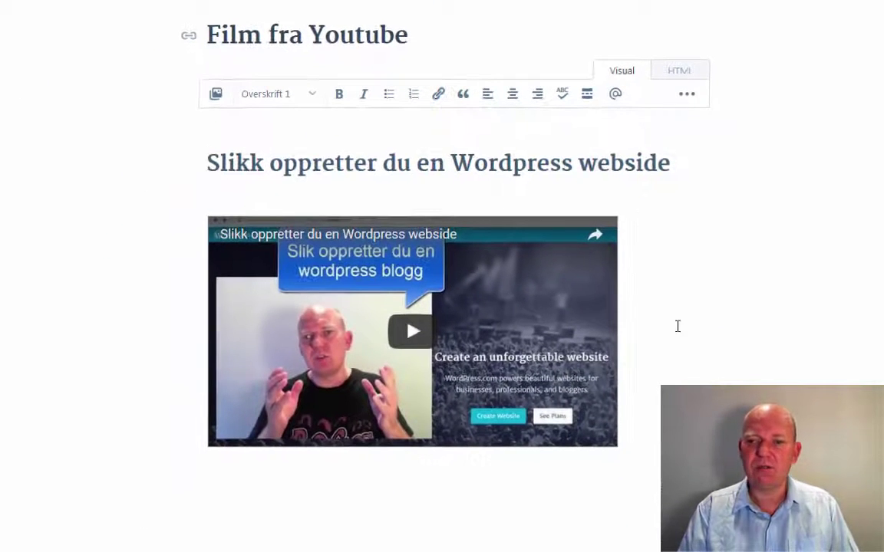
Below the embedded video, write "Slikk oppretter du en Wordpress webside som vi skal bruke til å lage en klasseavis".
{"action": "left_click", "coordinate": [395, 472]}
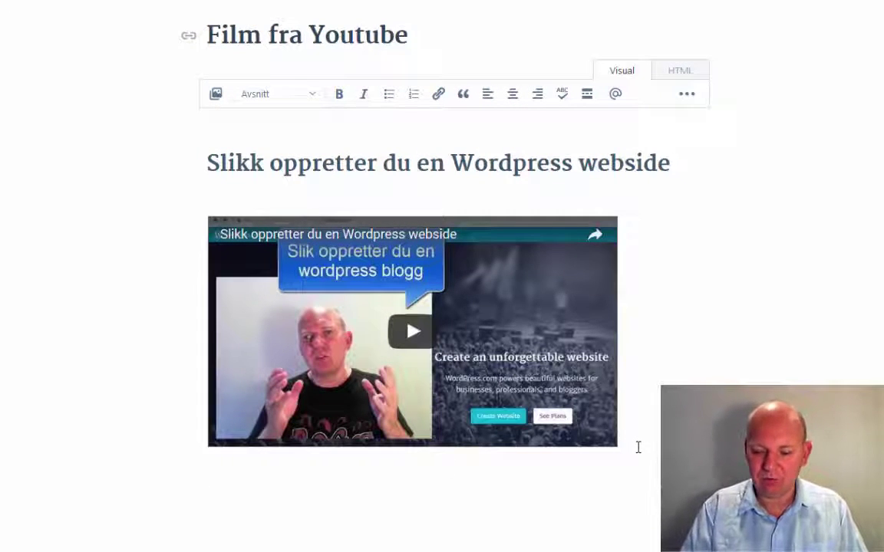
{"action": "type", "text": "Slikk oppretter du en Wordpress webside som vi skal bruke til å lage en klasseavis"}
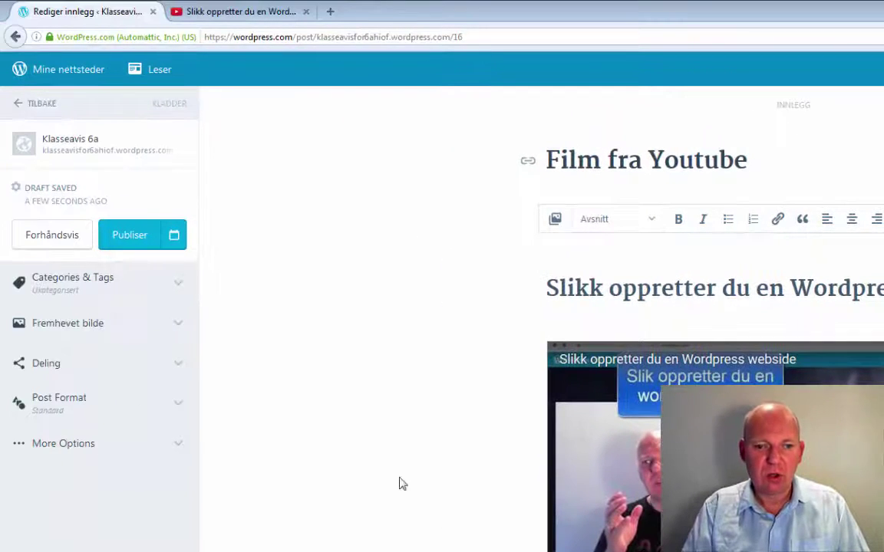
Assign the Film fra Youtube post to the Kultur category instead of Ukategorisert and publish it.
{"action": "left_click", "coordinate": [163, 289]}
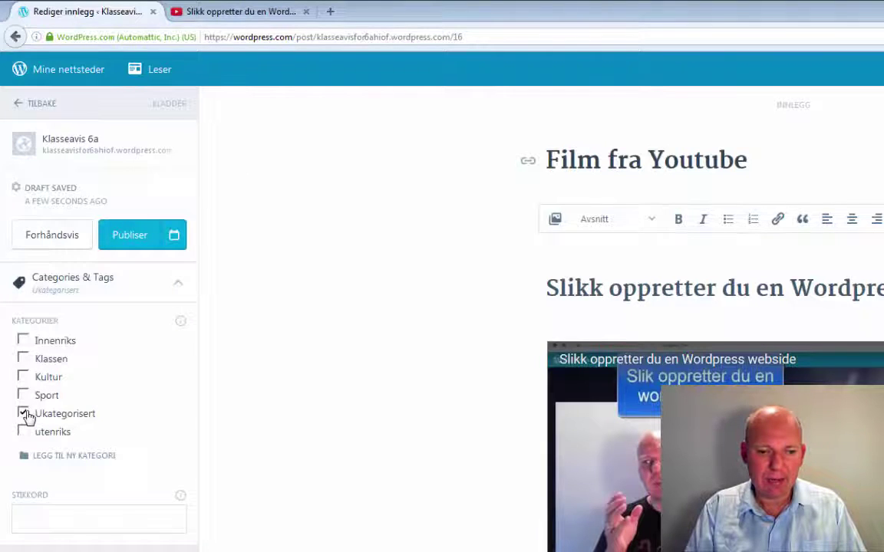
{"action": "left_click", "coordinate": [25, 416]}
{"action": "left_click", "coordinate": [24, 377]}
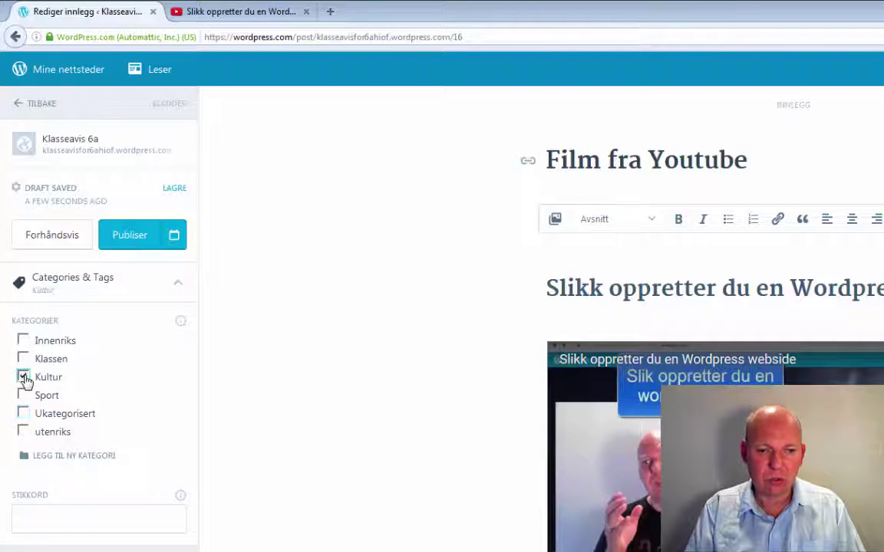
{"action": "left_click", "coordinate": [138, 242]}
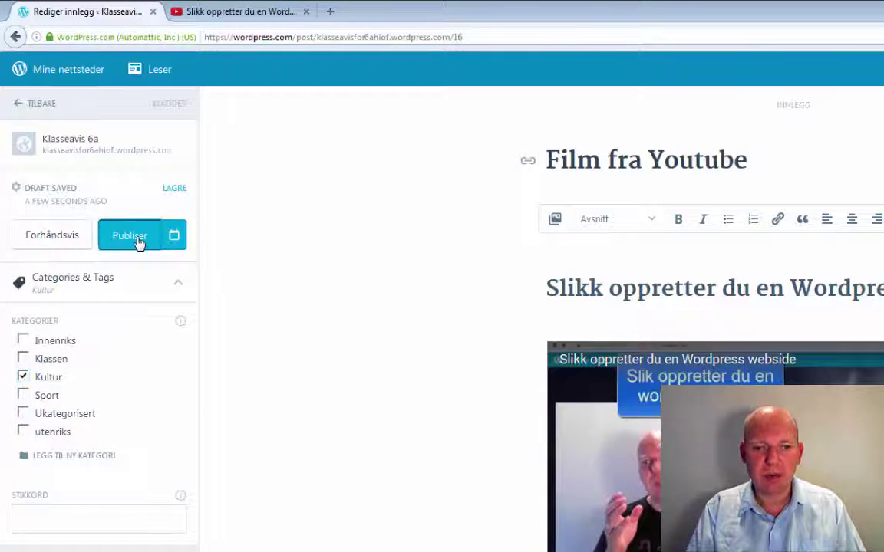